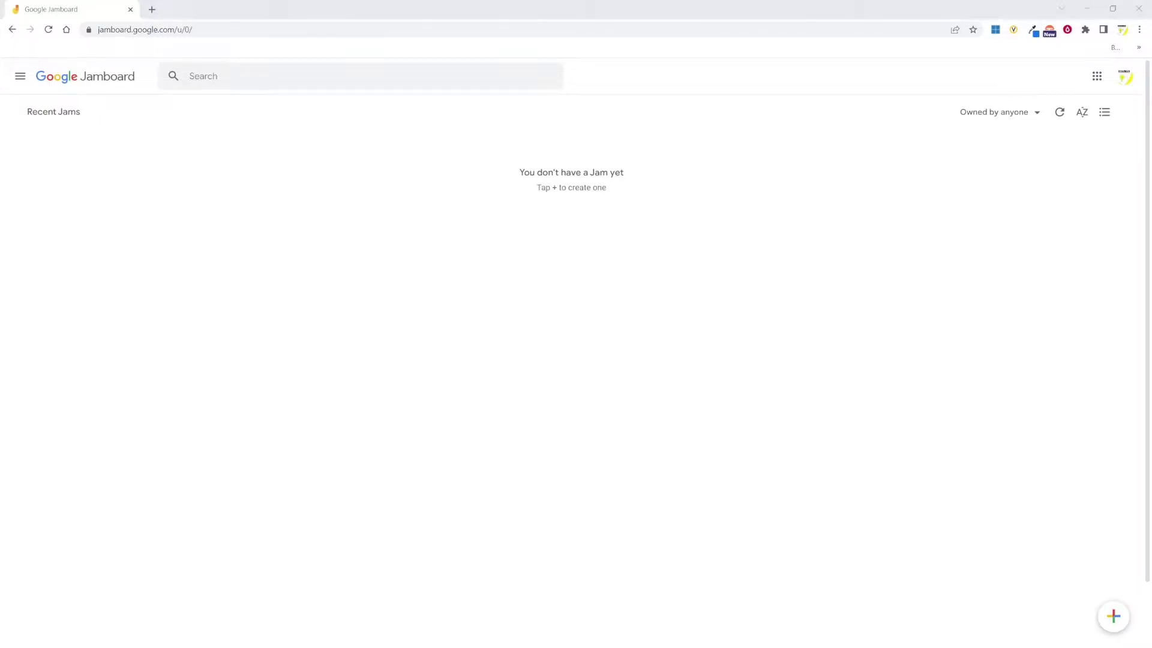
Create a new blank Jam and activate the Pen tool for freehand drawing
click(1118, 620)
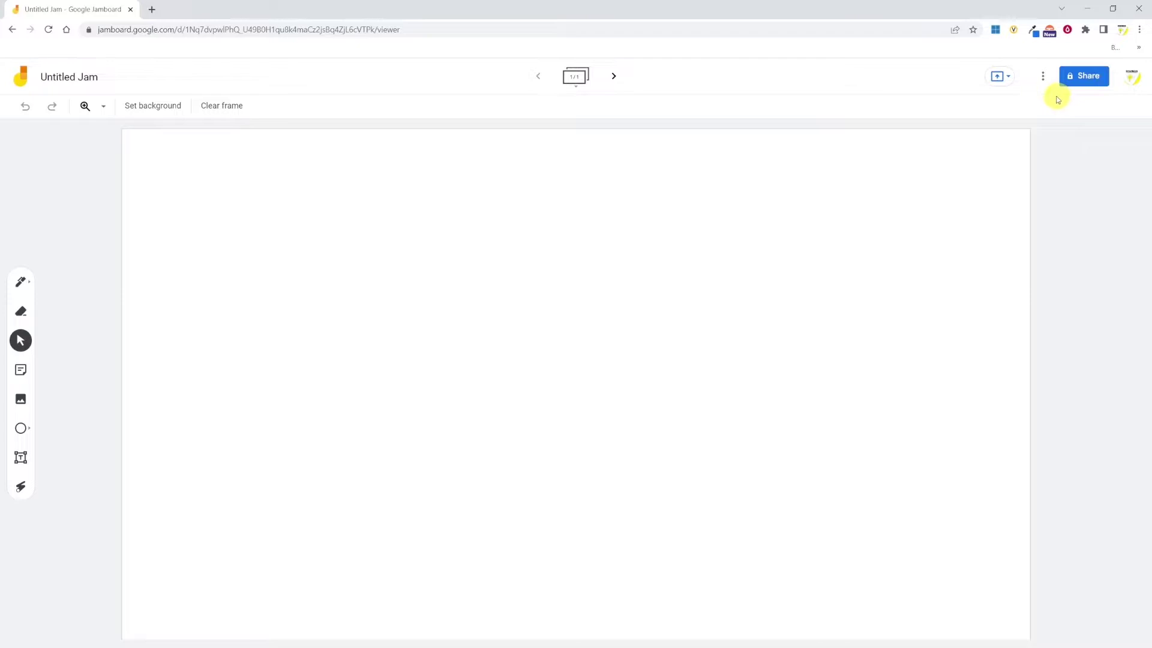
click(21, 281)
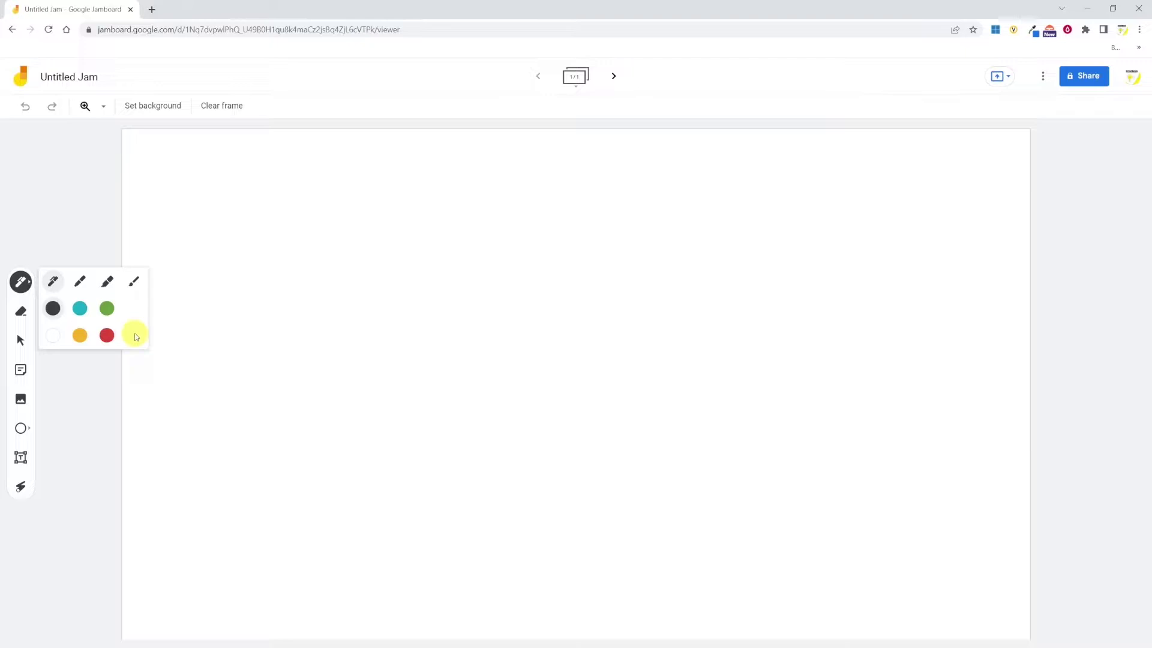
Handwrite 'Google Jamboard' at top left and 'free whiteboard' below it in red
mouse_move(191, 192)
mouse_down()
mouse_move(240, 218)
mouse_move(440, 182)
mouse_move(473, 222)
mouse_move(576, 206)
mouse_move(601, 230)
mouse_up()
click(21, 282)
click(80, 280)
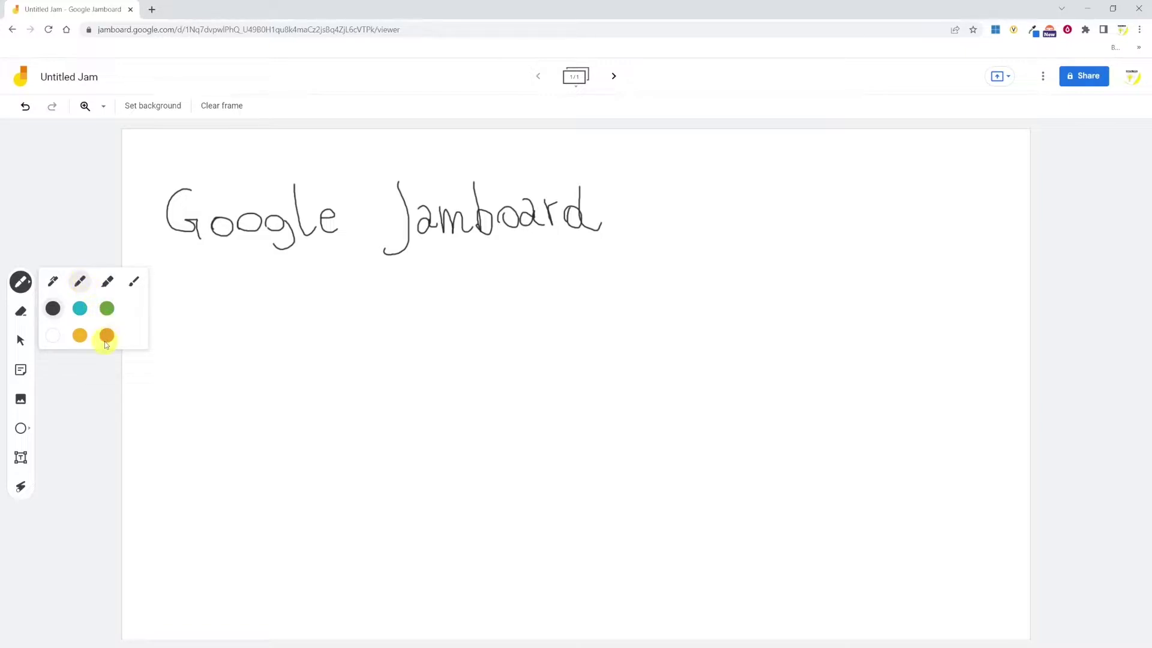
click(106, 334)
mouse_move(178, 299)
mouse_down()
mouse_move(210, 315)
mouse_move(389, 298)
mouse_move(493, 309)
mouse_up()
Highlight 'Google' in yellow and loop 'Jamboard' with a green brush stroke
click(20, 282)
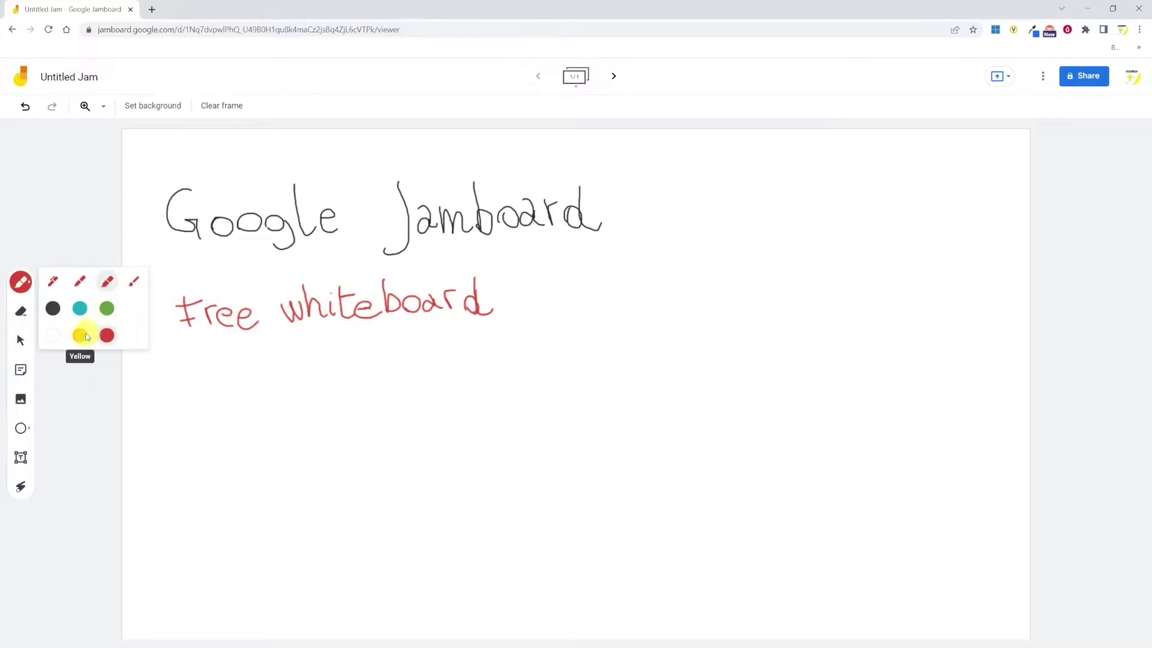
click(80, 335)
mouse_move(193, 191)
mouse_down()
mouse_move(197, 243)
mouse_move(340, 219)
mouse_up()
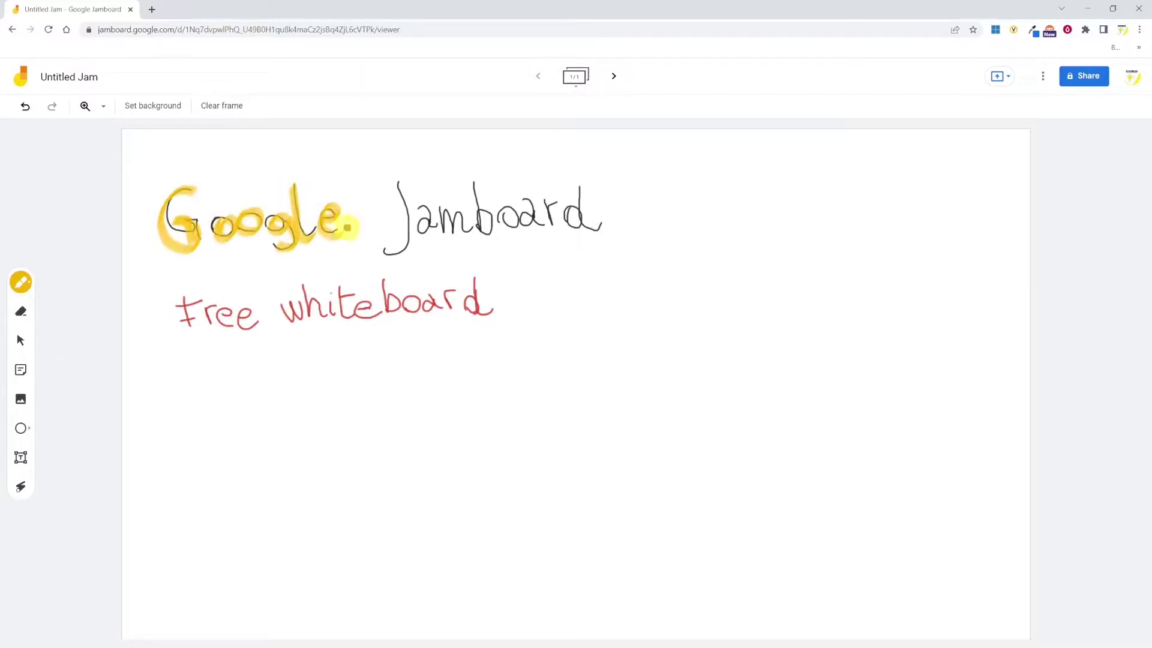
click(20, 282)
click(134, 281)
click(106, 309)
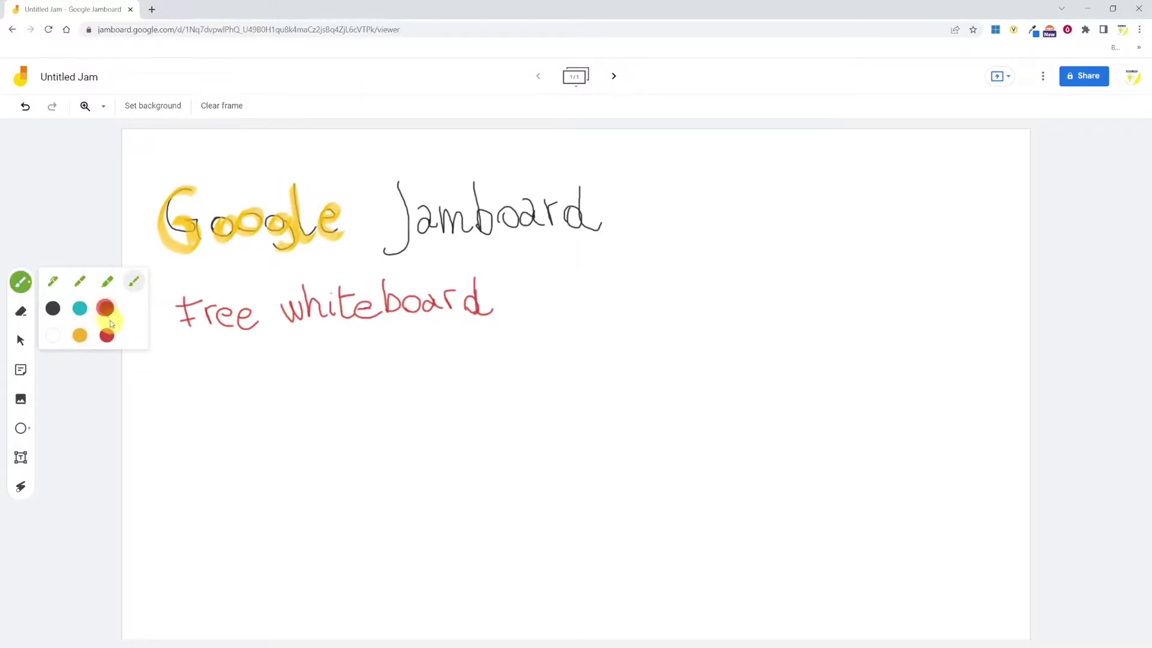
mouse_move(441, 157)
mouse_down()
mouse_move(439, 173)
mouse_move(442, 158)
mouse_up()
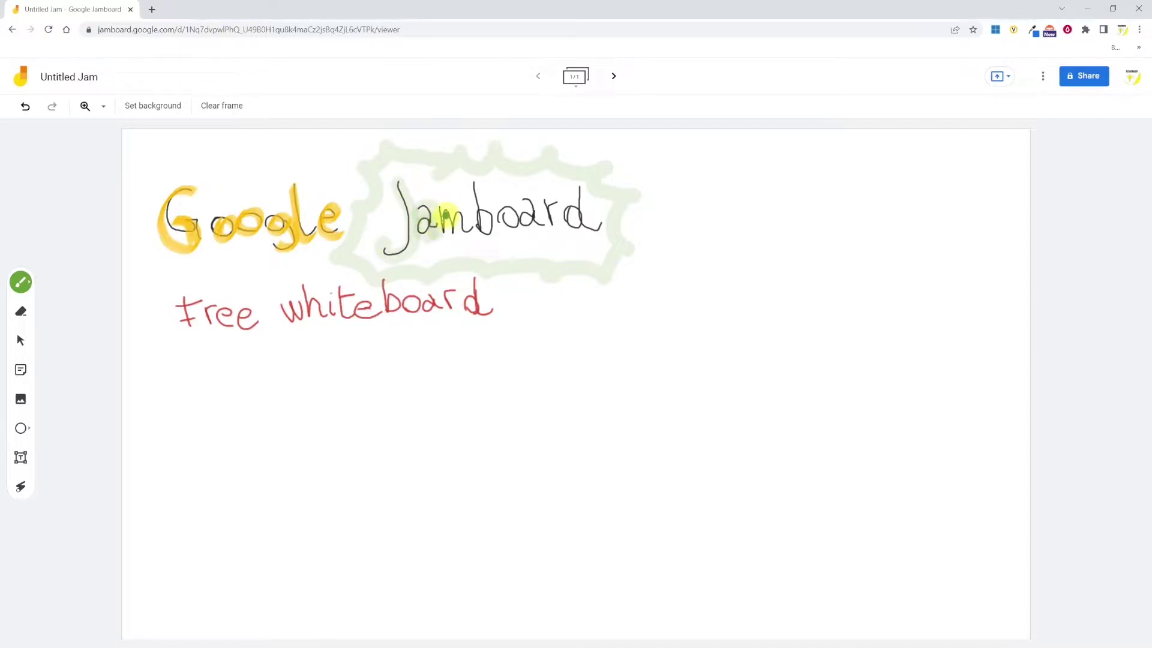
Handwrite 'I prefer the marker for writing' in teal marker on the right
click(21, 282)
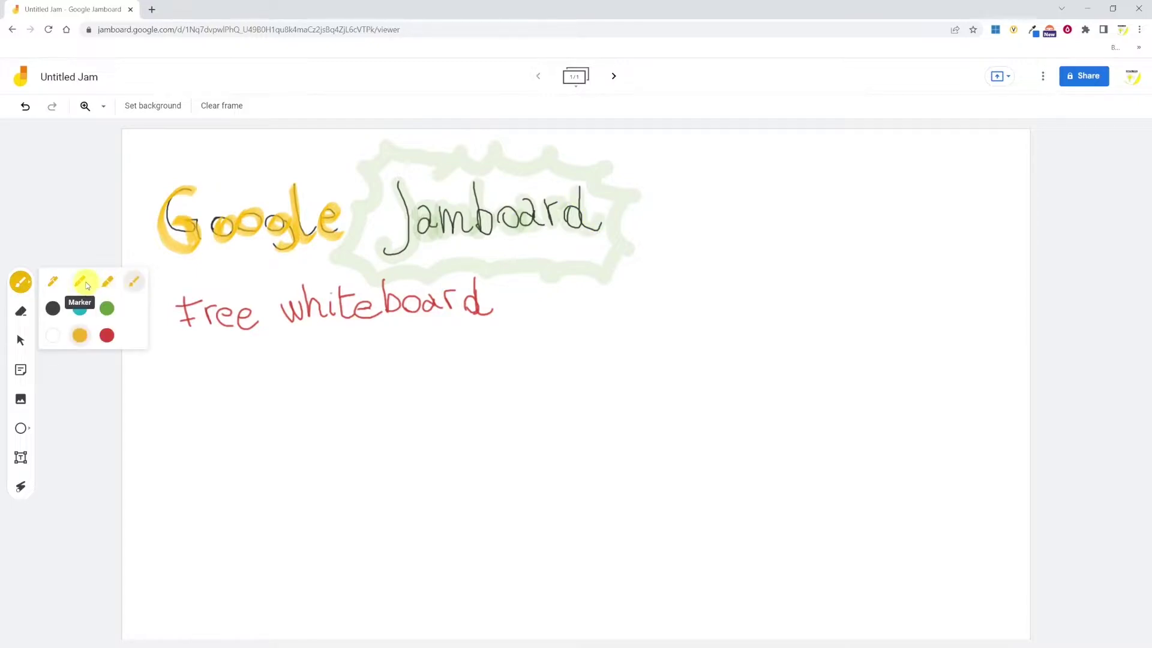
click(84, 285)
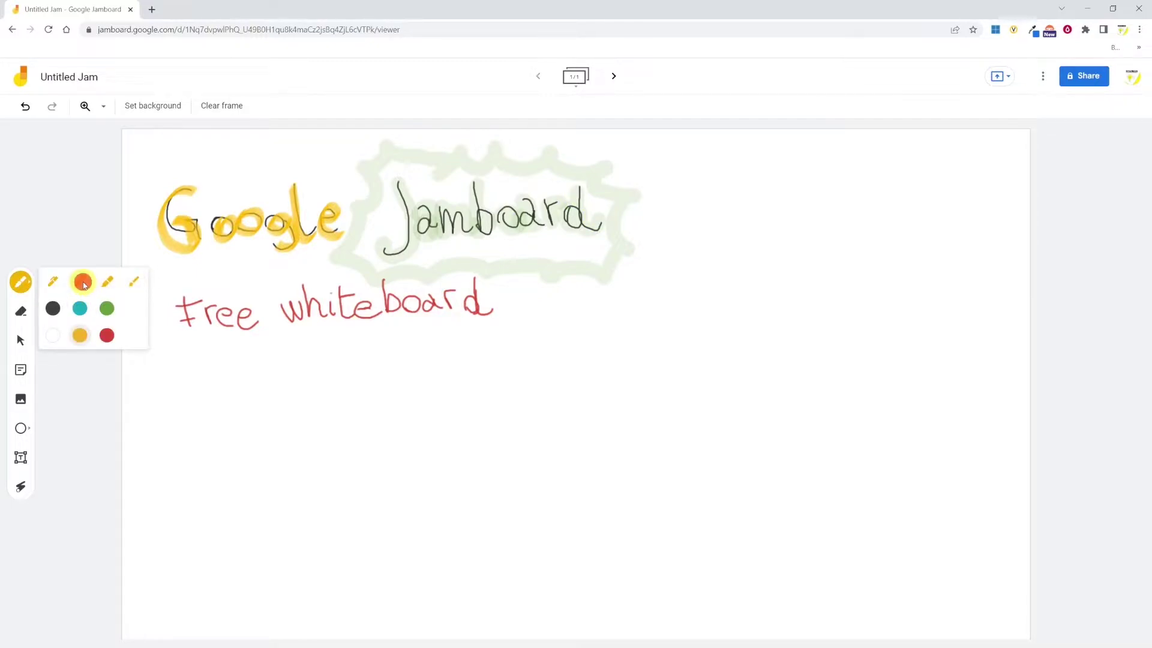
click(80, 308)
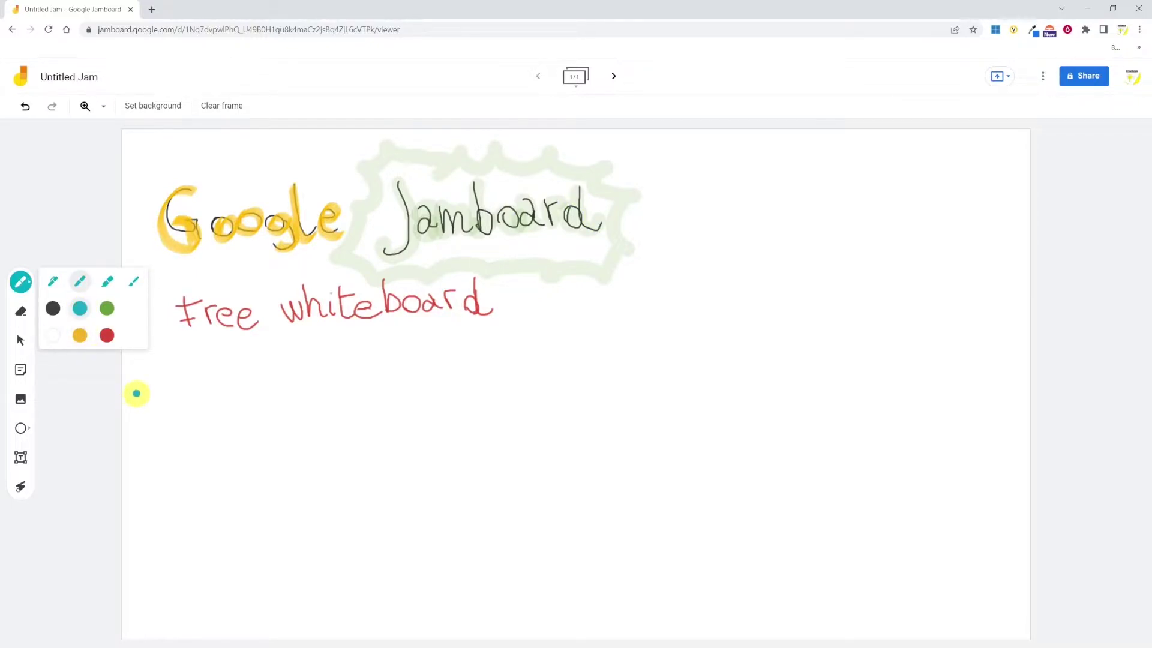
mouse_move(712, 233)
mouse_down()
mouse_move(771, 252)
mouse_move(928, 267)
mouse_up()
drag(711, 306, 842, 315)
mouse_move(914, 298)
mouse_down()
mouse_move(792, 334)
mouse_move(869, 366)
mouse_up()
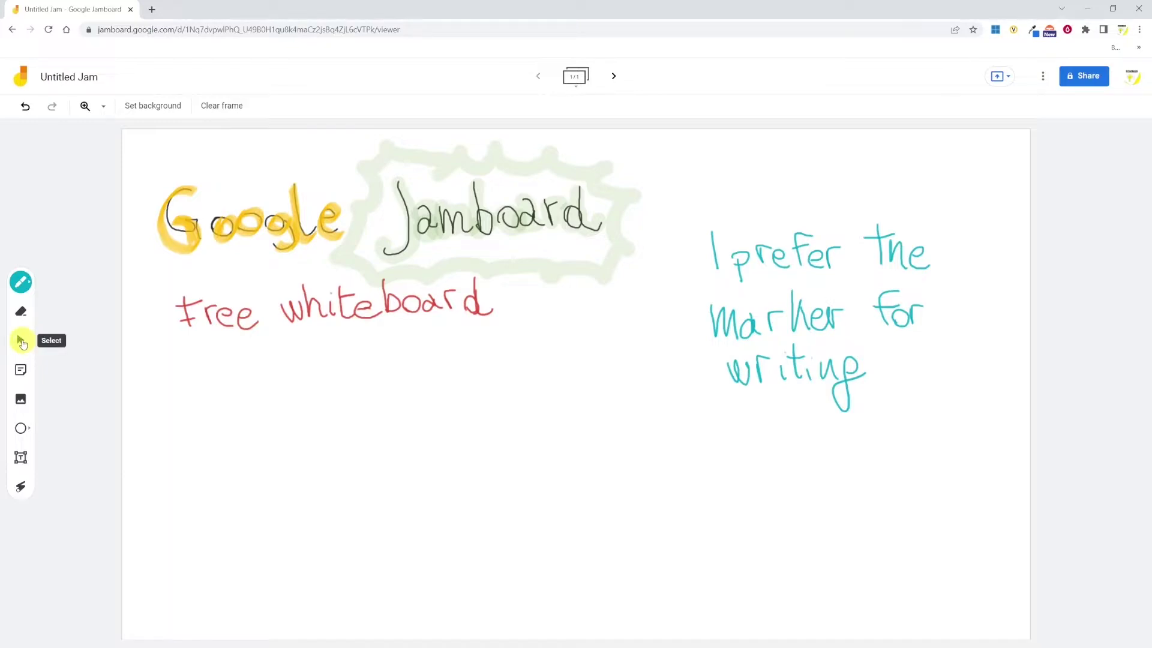
Switch to the Select tool and select several ink strokes on the frame
click(21, 341)
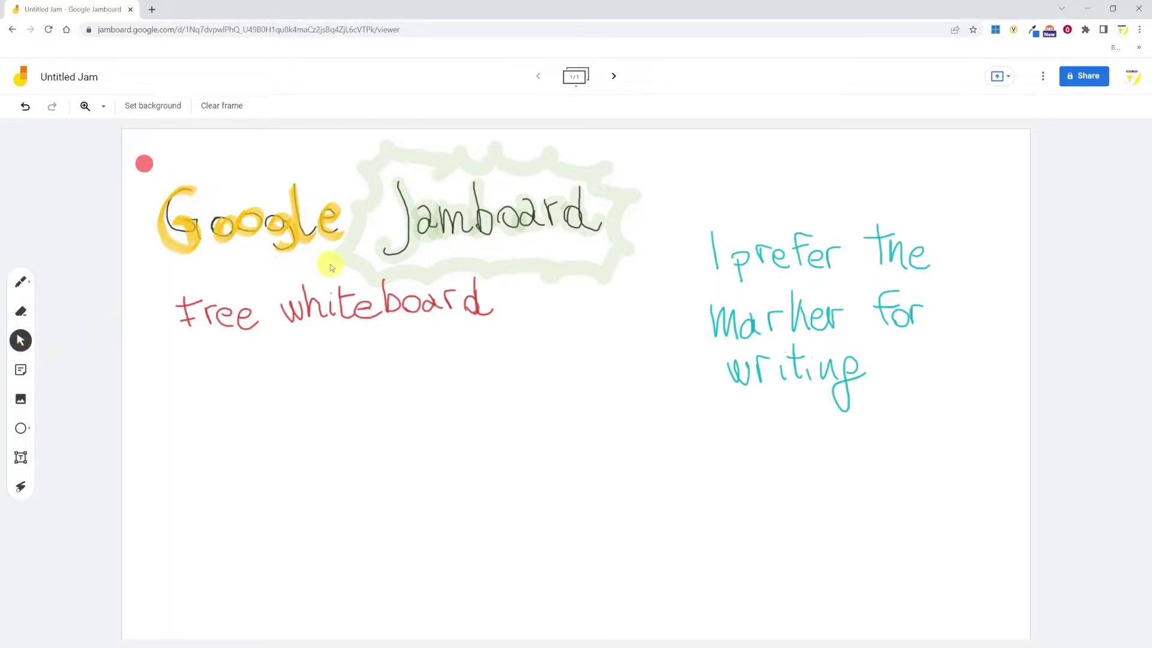
click(336, 147)
click(535, 355)
click(440, 224)
Erase the lowercase 'f' of 'free whiteboard', then return to the Select tool
click(22, 313)
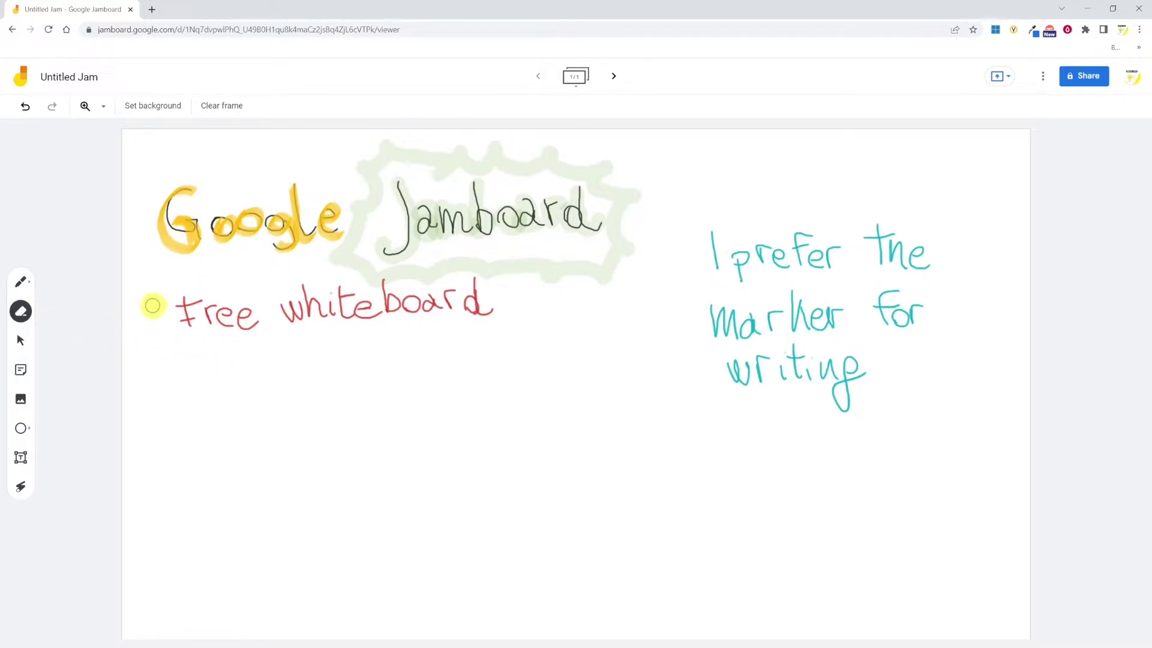
mouse_move(171, 299)
mouse_down()
mouse_move(180, 329)
mouse_move(173, 298)
mouse_move(159, 298)
mouse_up()
click(21, 340)
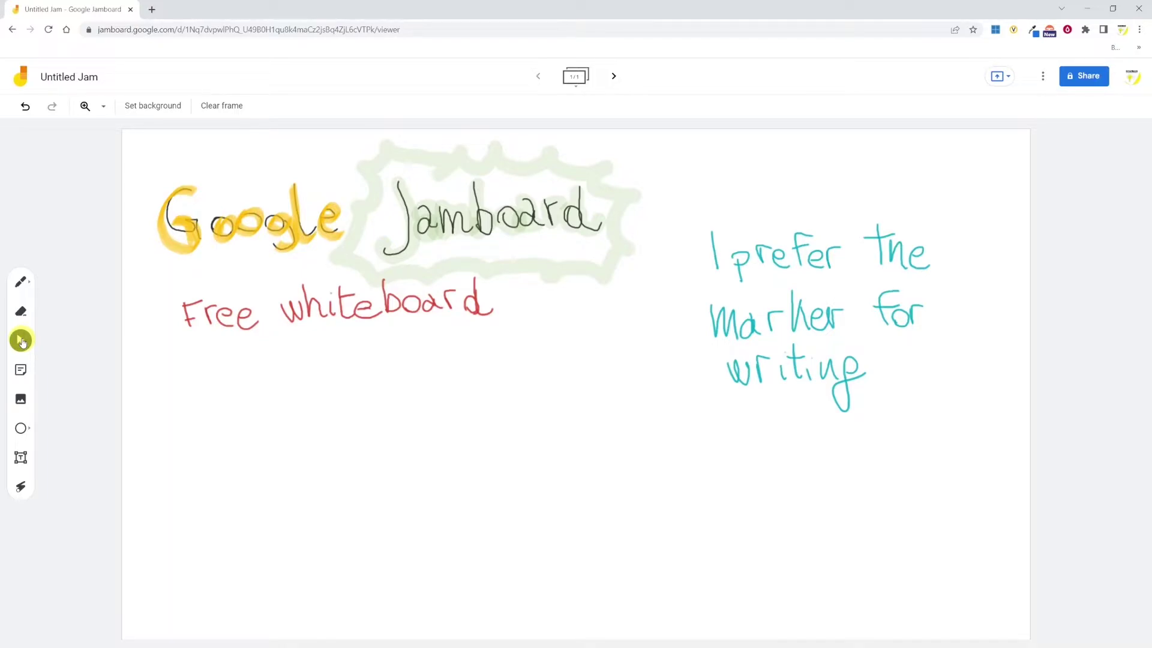
Add a yellow sticky note reading 'sticky note' to the frame
click(20, 371)
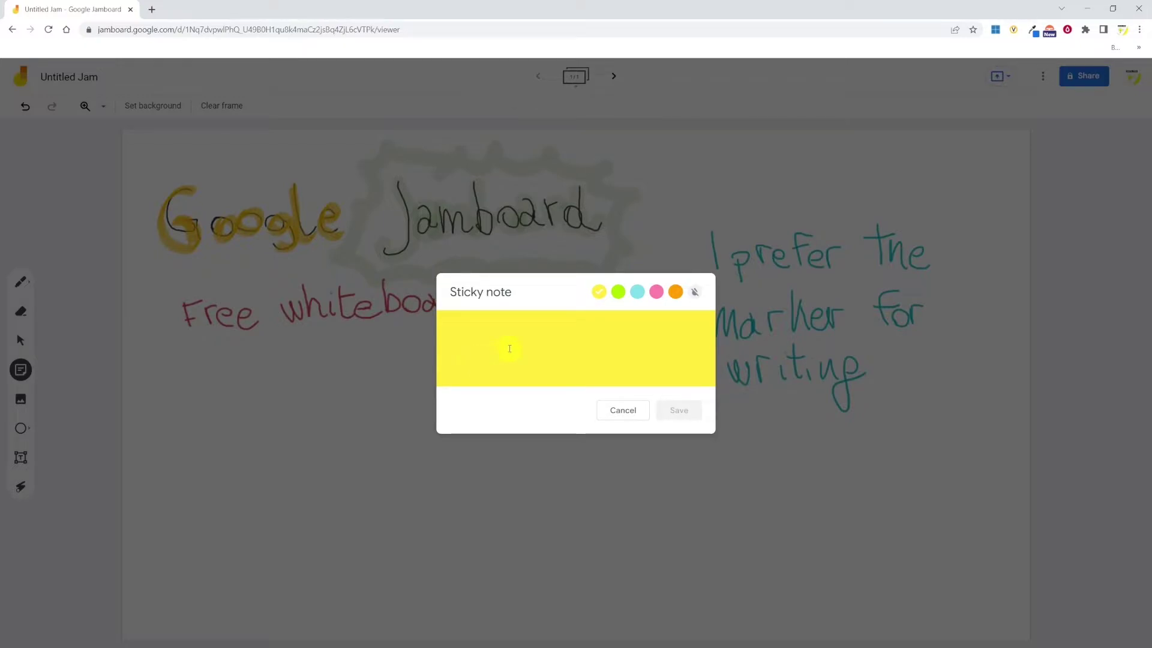
click(618, 292)
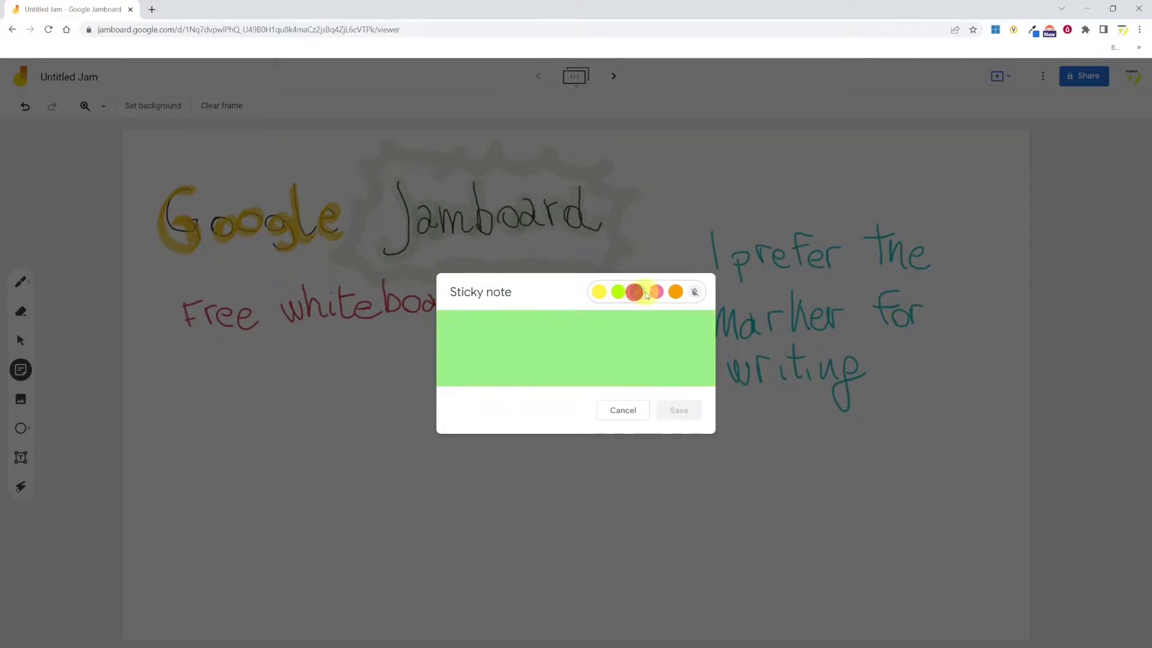
click(656, 291)
click(675, 291)
click(694, 291)
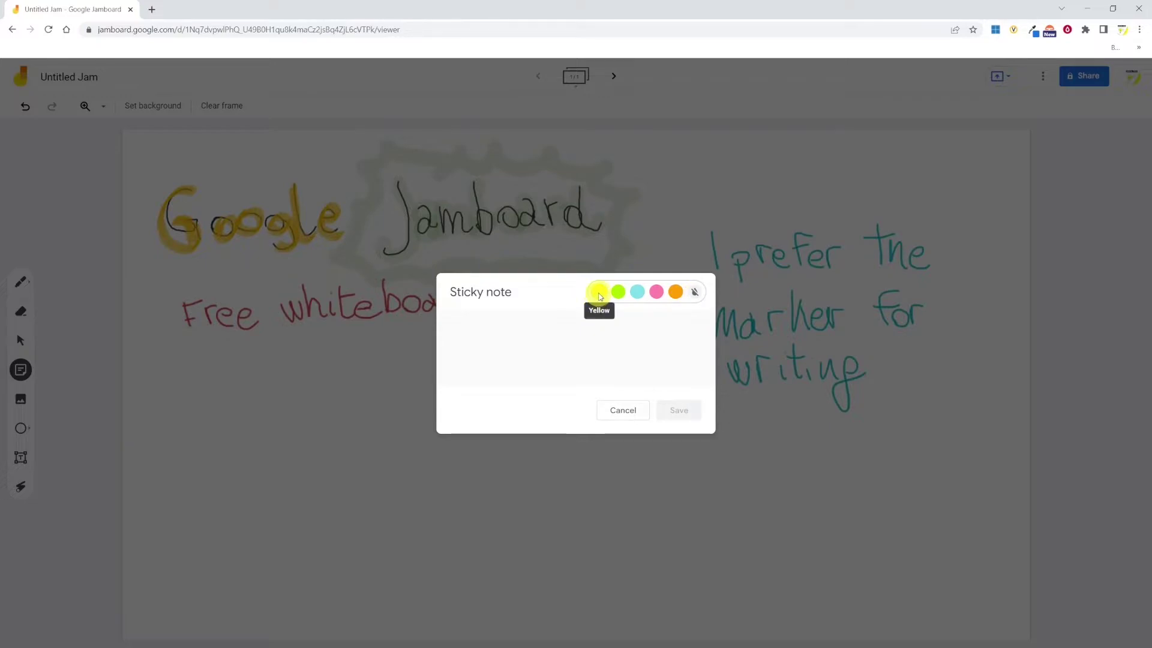
click(599, 294)
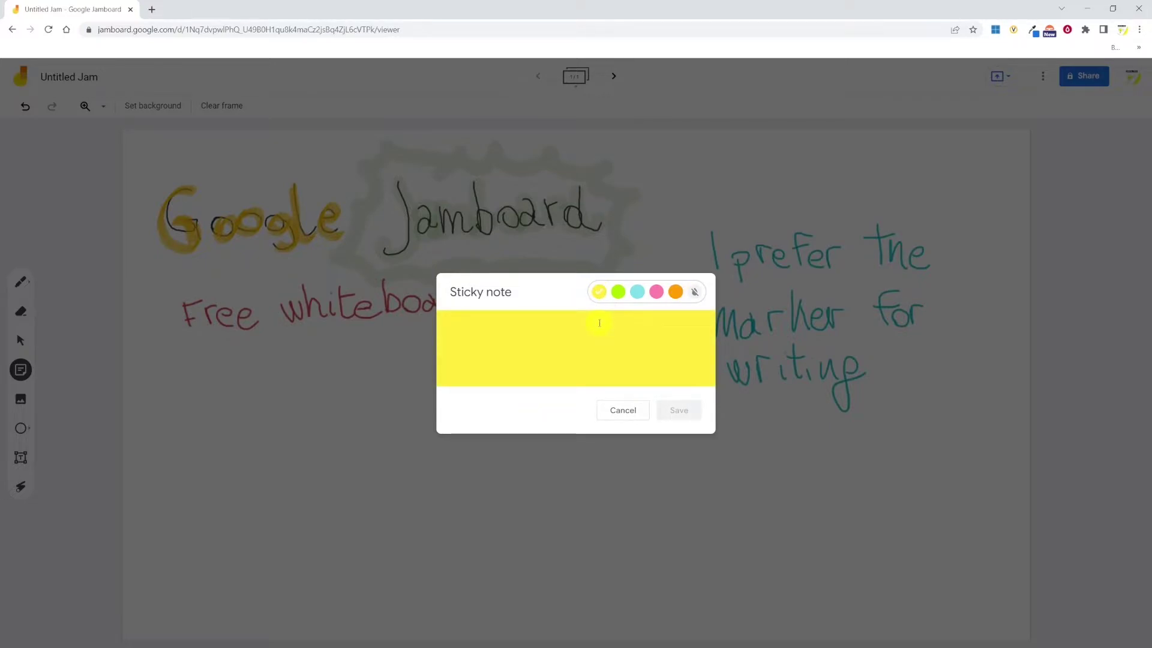
click(599, 323)
text(sticky note)
click(682, 414)
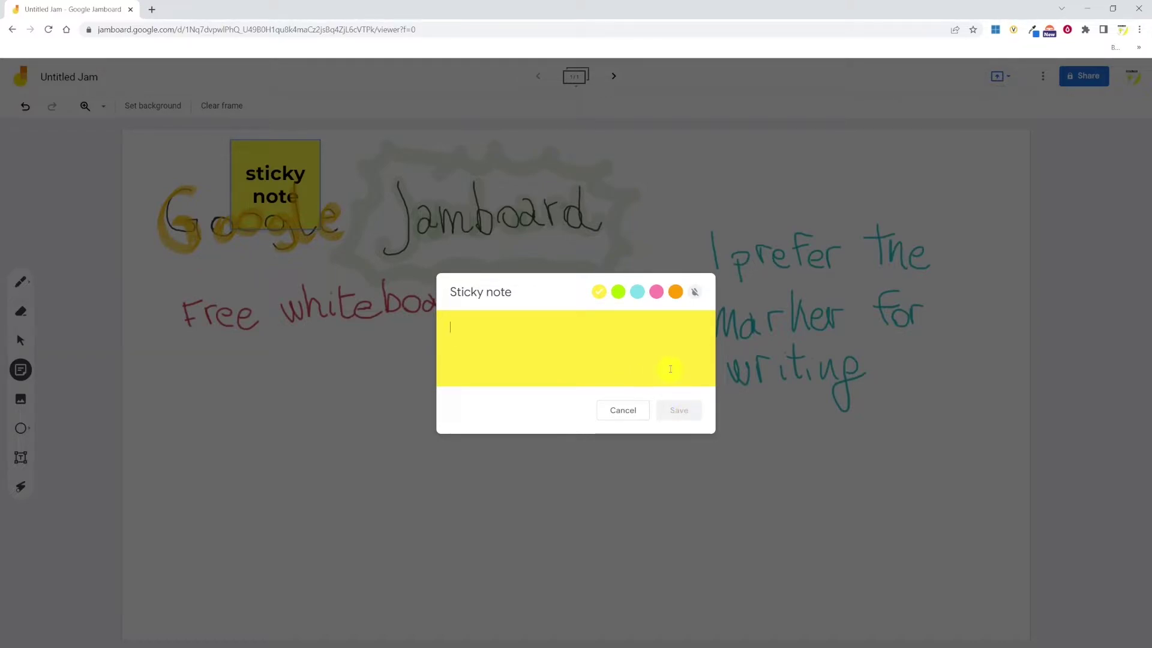
Add the pink 'second sticky note' and cancel the leftover empty note dialog
click(656, 291)
text(second)
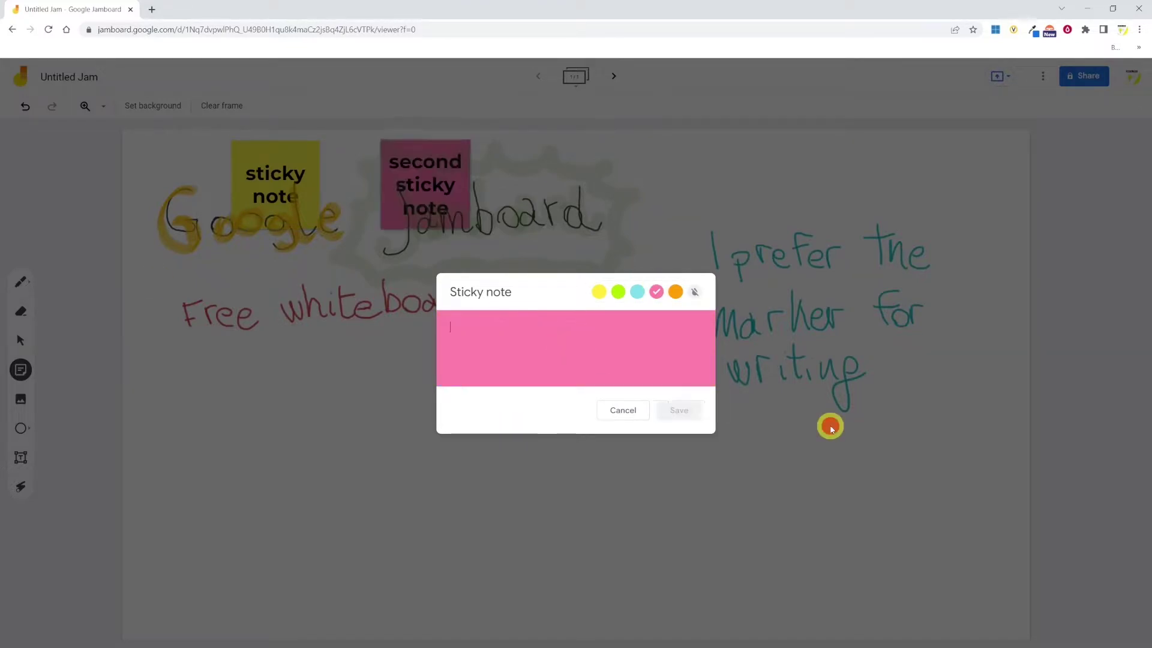
click(830, 428)
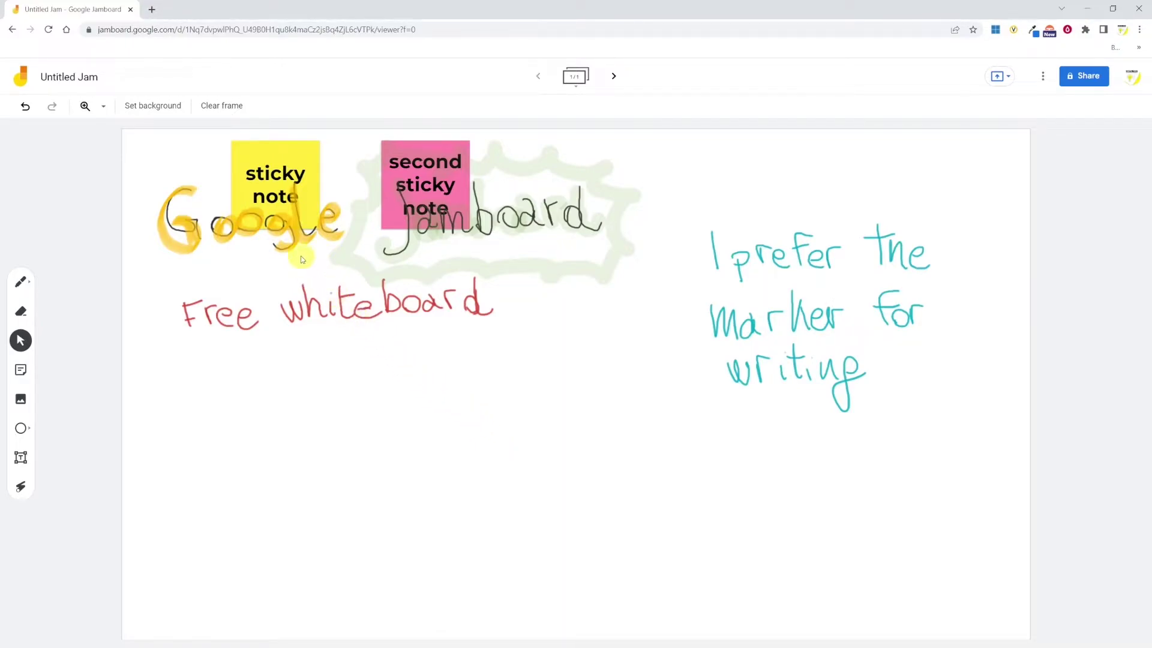
Move the yellow note below 'Free whiteboard', enlarge it and rotate it about 45 degrees
click(268, 163)
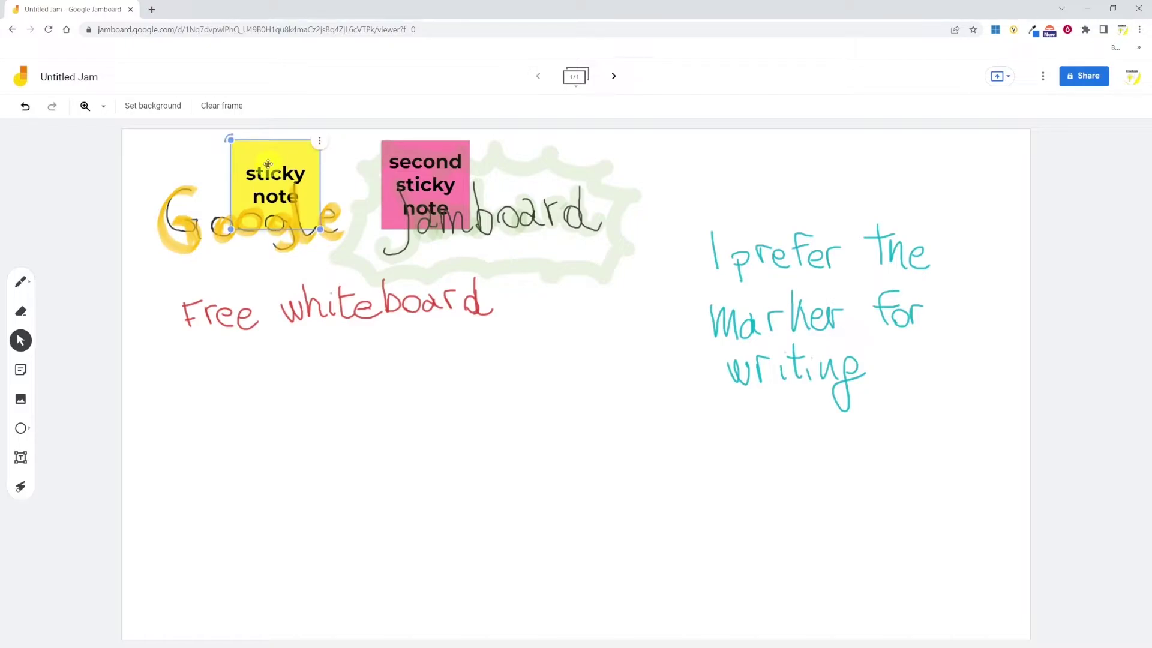
drag(268, 163, 331, 416)
drag(389, 474, 438, 496)
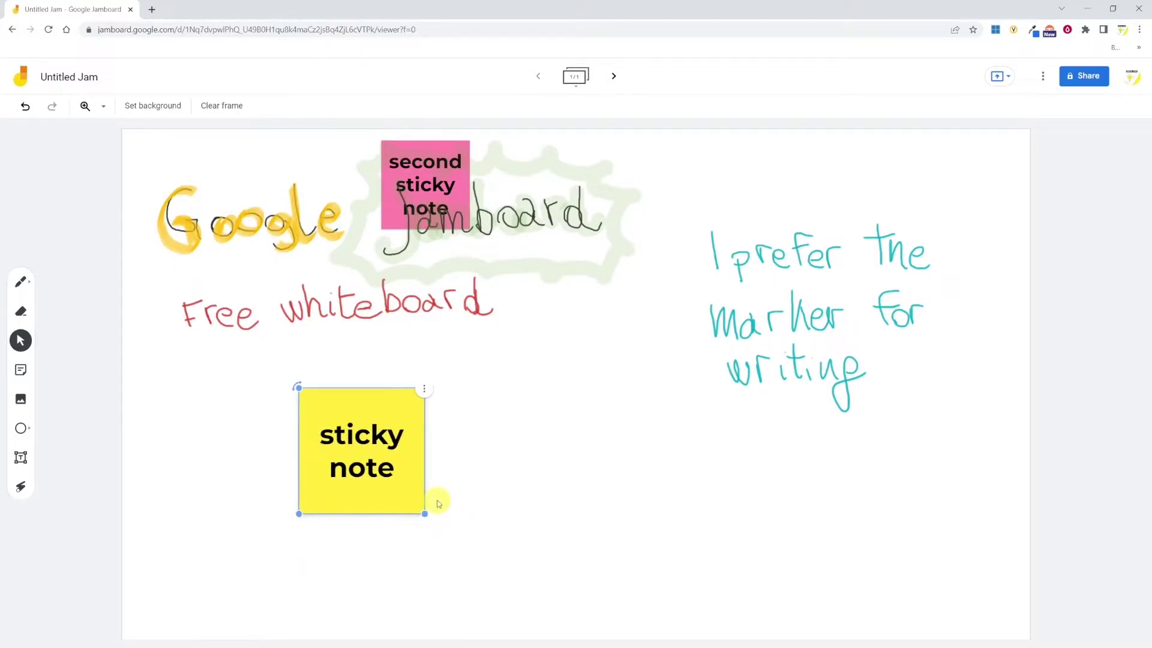
drag(298, 387, 254, 429)
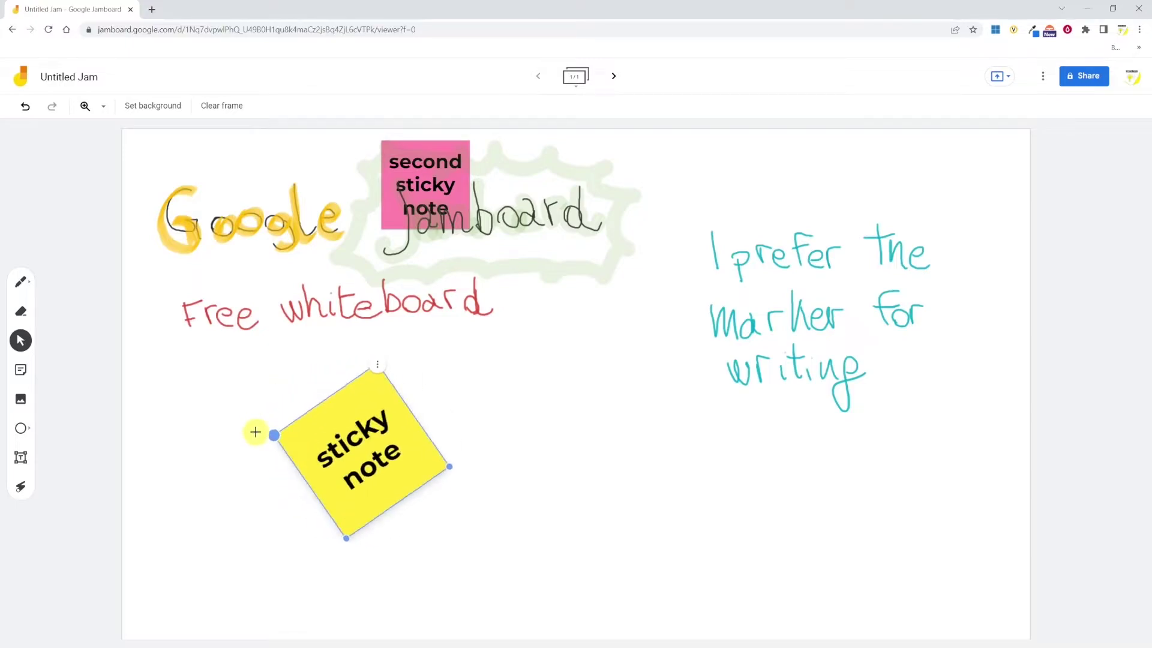
double_click(333, 451)
triple_click(512, 319)
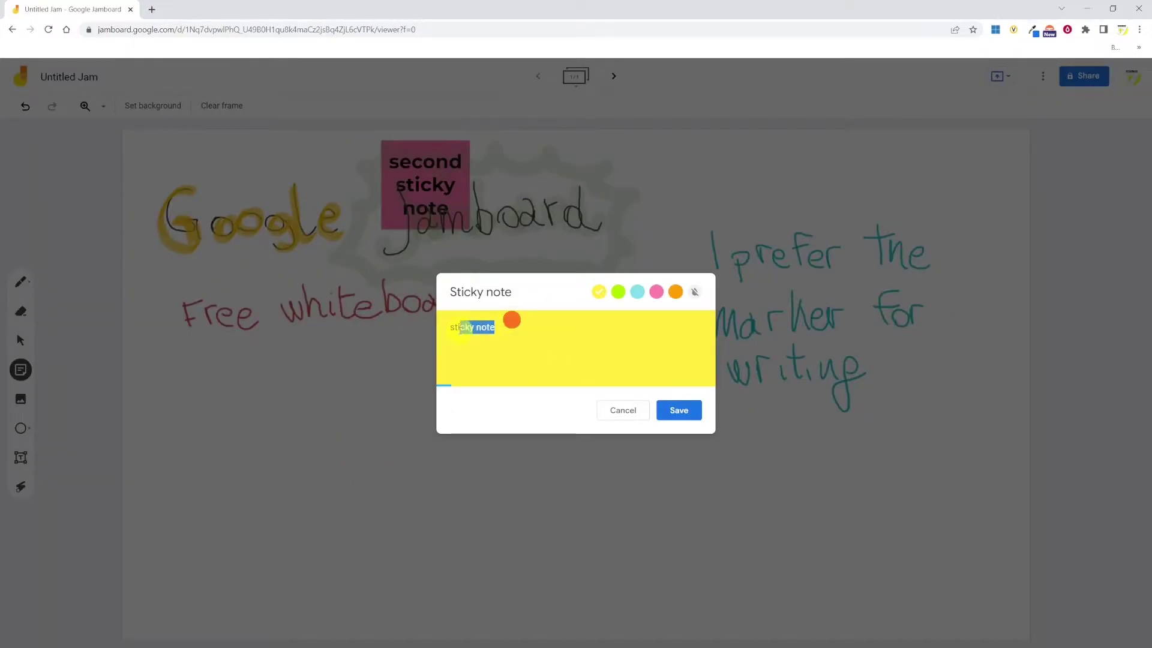
click(625, 410)
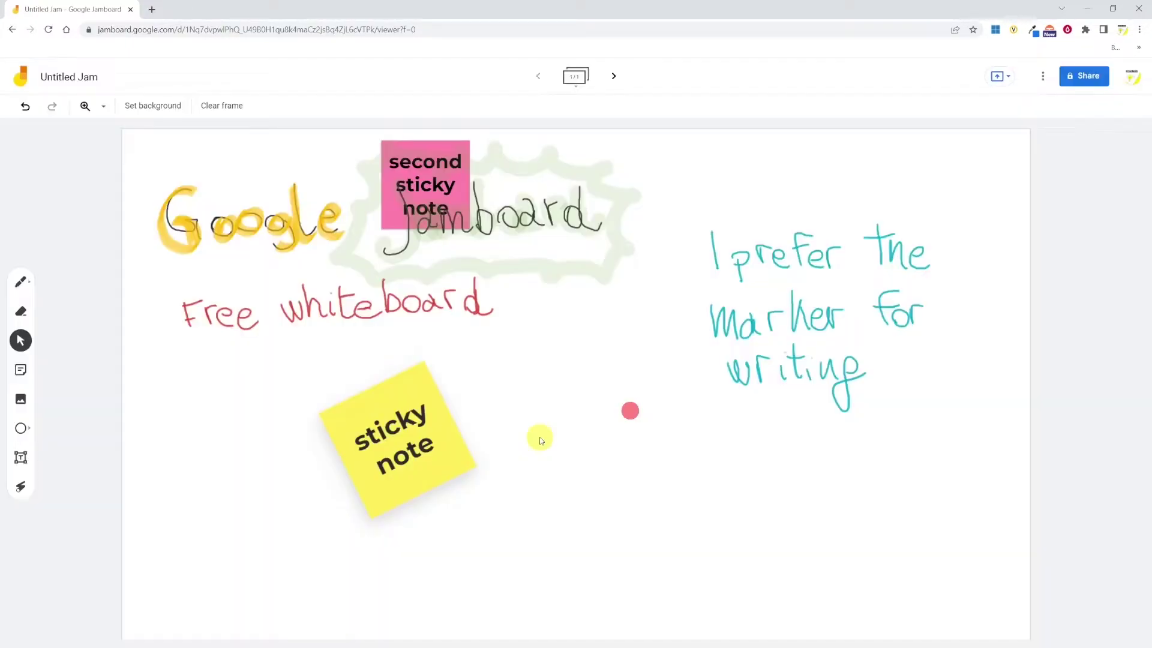
Move the pink note down beside the yellow one and bring it to front
drag(453, 159, 471, 427)
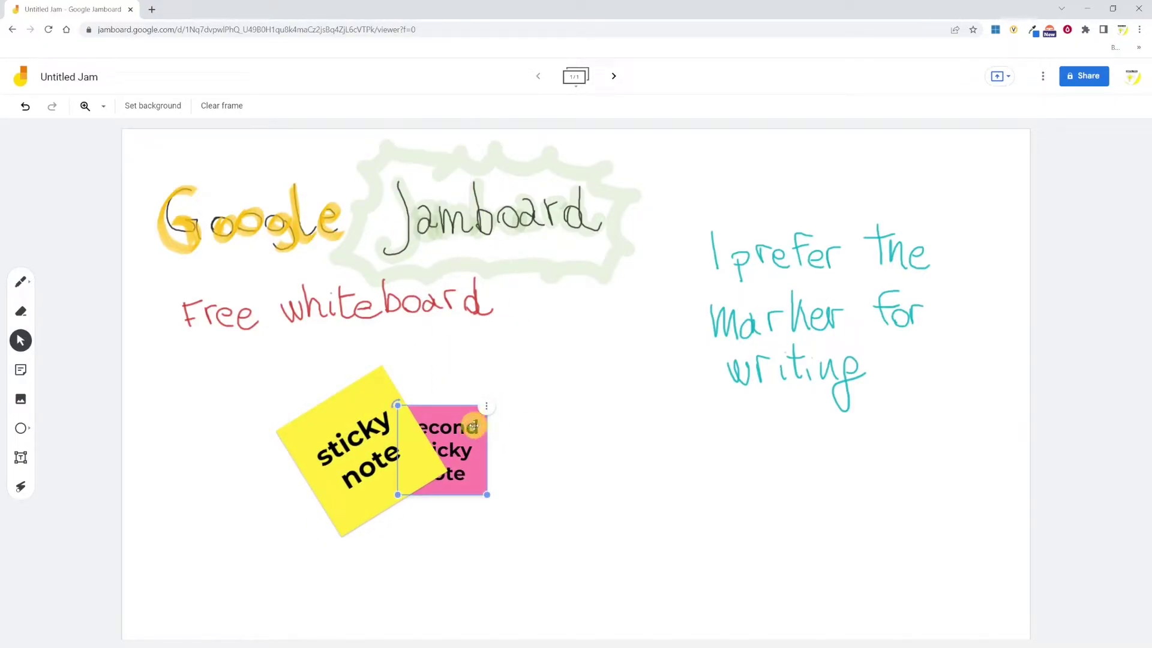
right_click(488, 413)
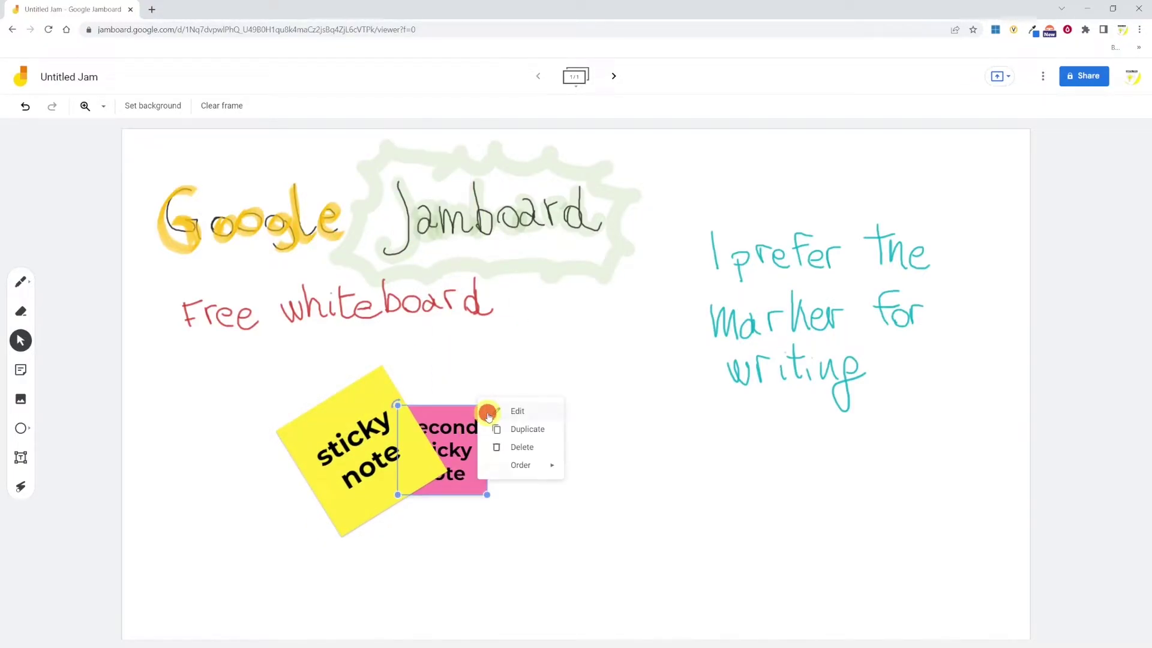
click(507, 465)
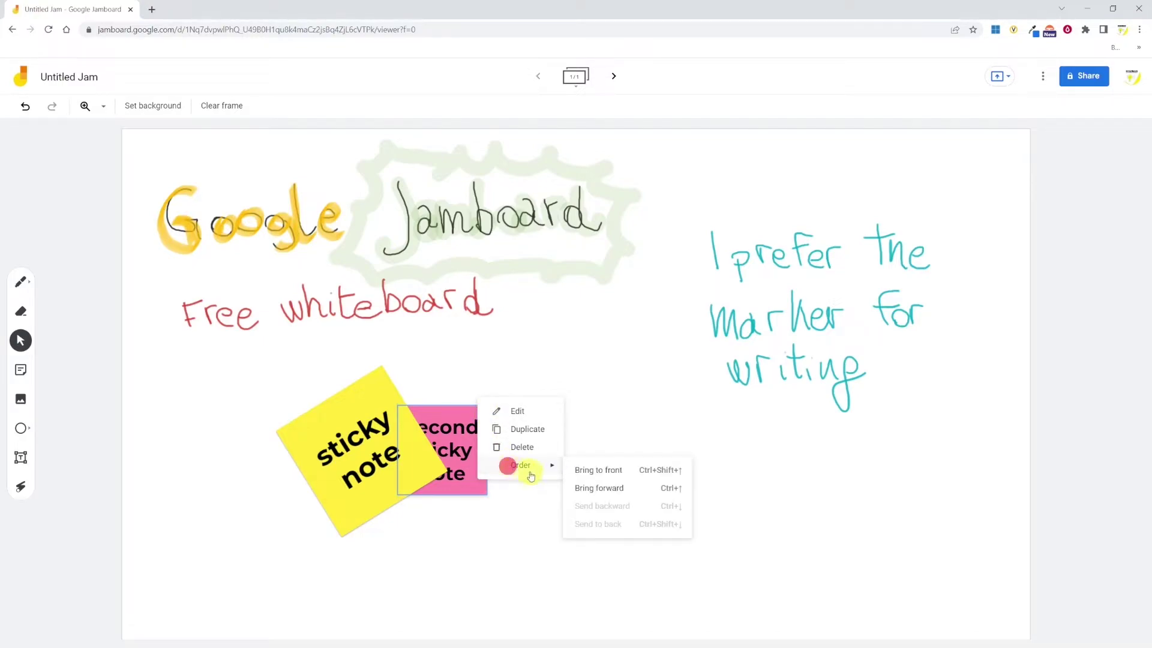
click(598, 472)
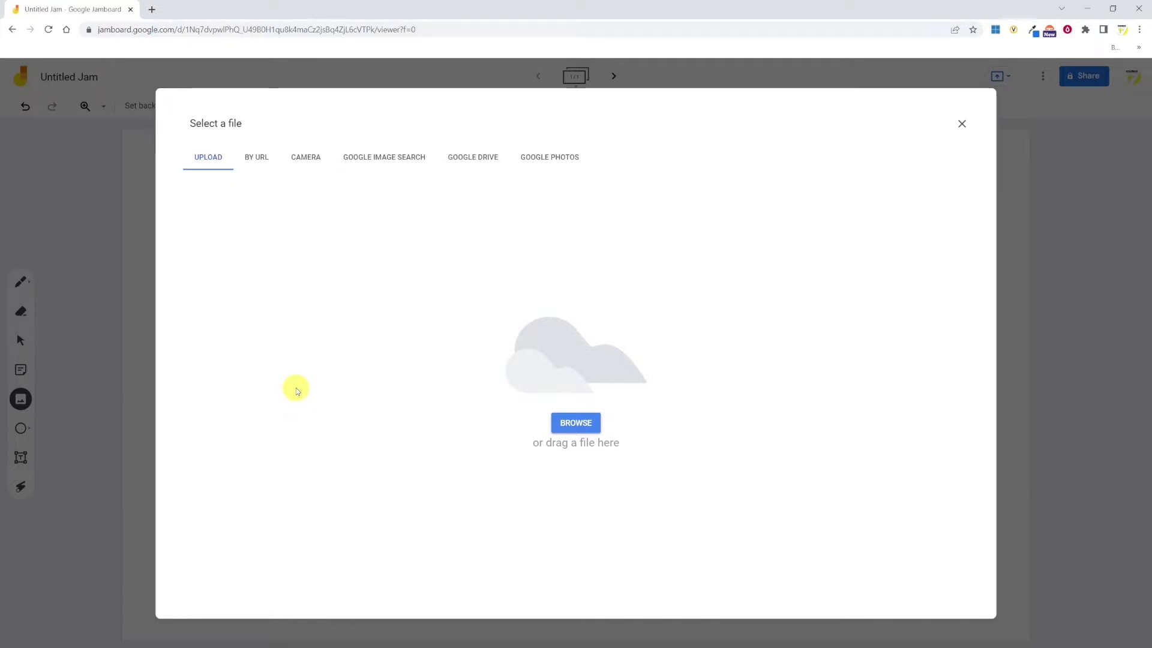
Search Google Images for 'pen' and insert the pen-on-sticky-notes photo
key(Right)
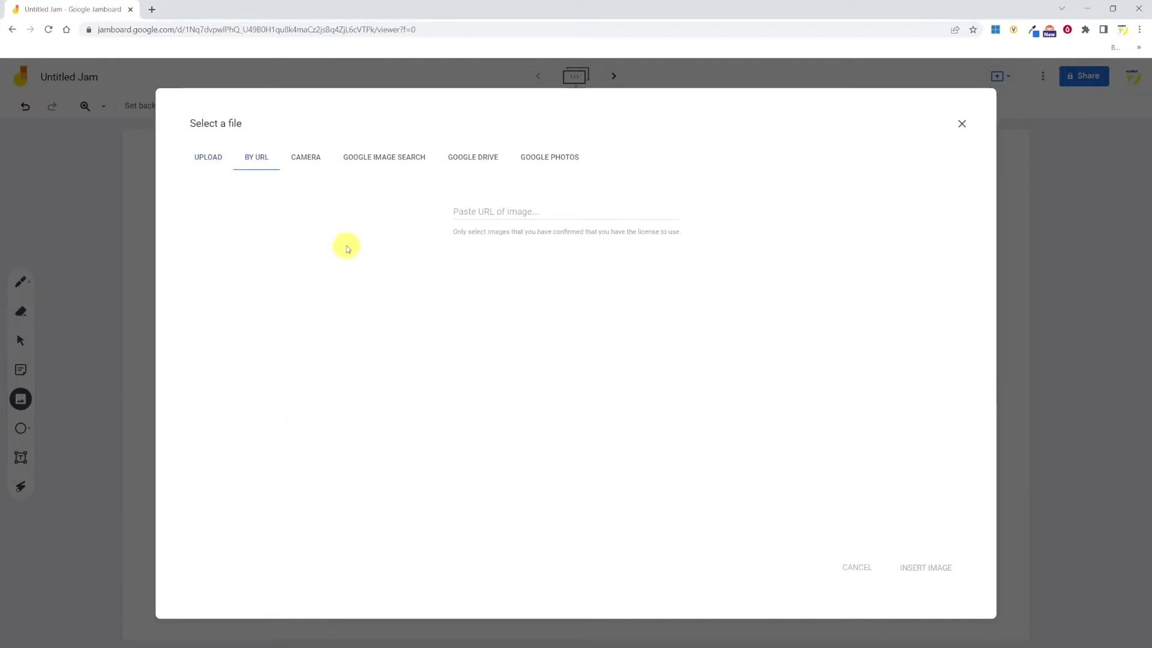
click(306, 158)
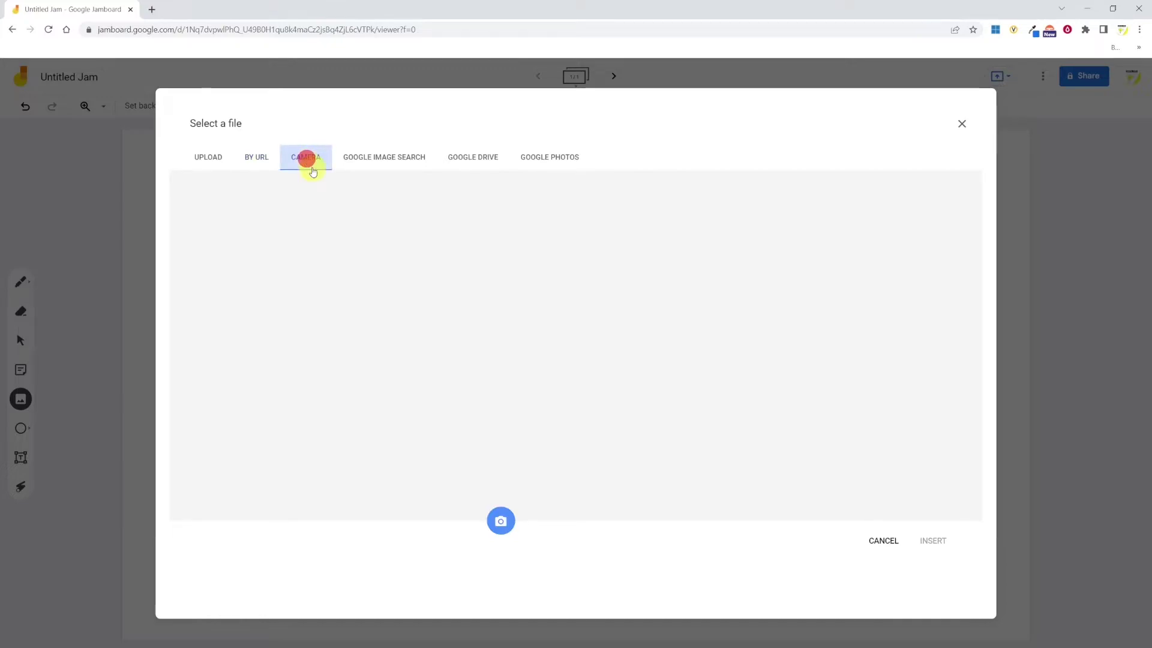
key(Right)
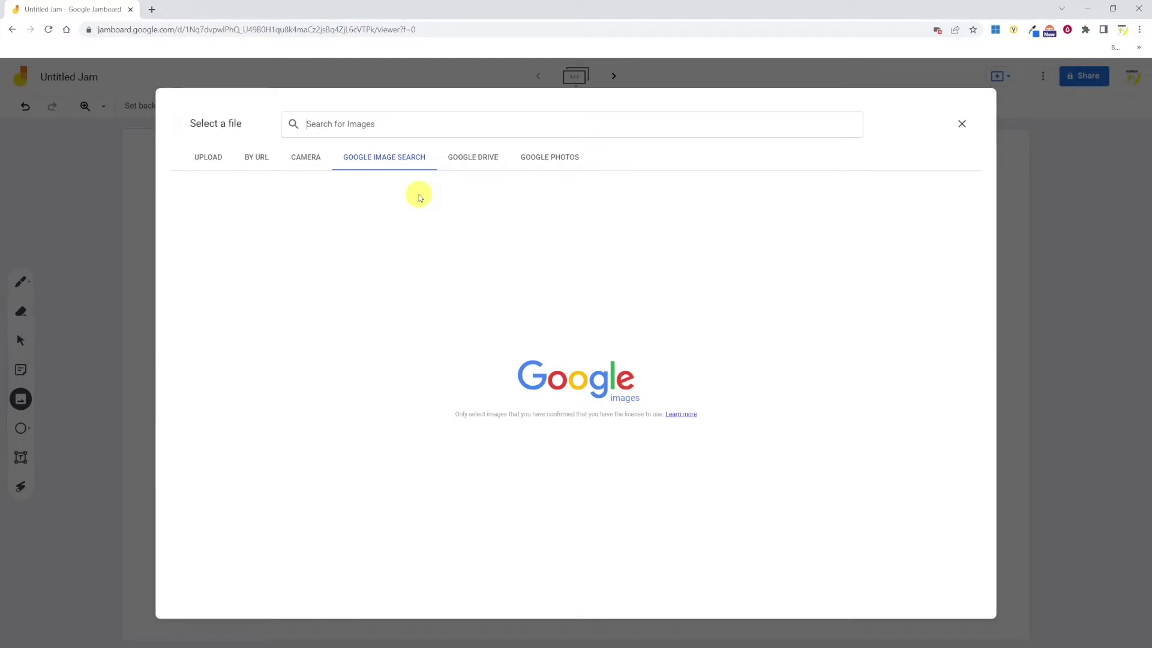
text(pen)
key(Return)
click(239, 355)
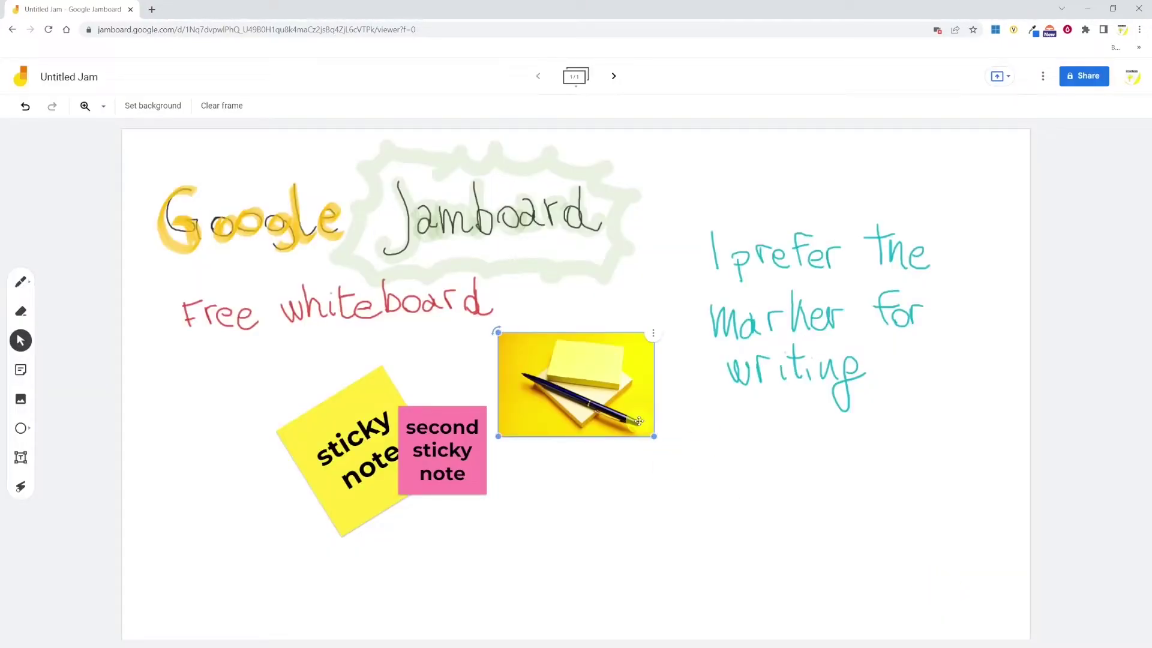
Enlarge the pen photo, tilt it slightly clockwise, and send it to back
drag(653, 435, 712, 475)
drag(498, 332, 515, 309)
click(724, 357)
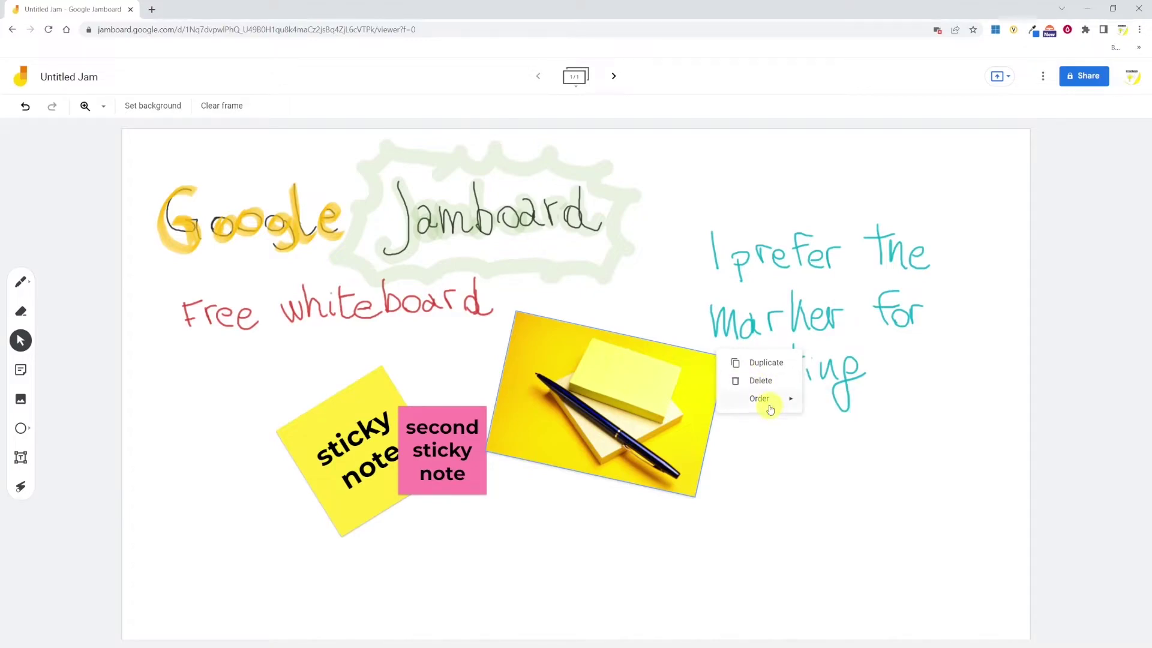
mouse_move(764, 404)
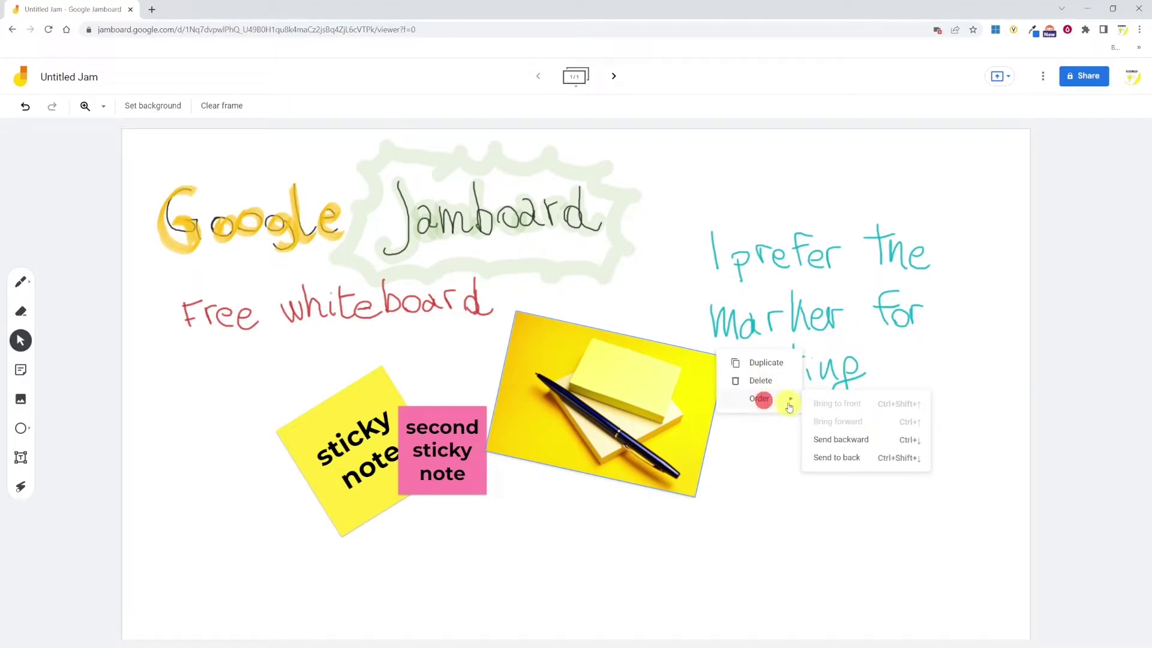
click(845, 457)
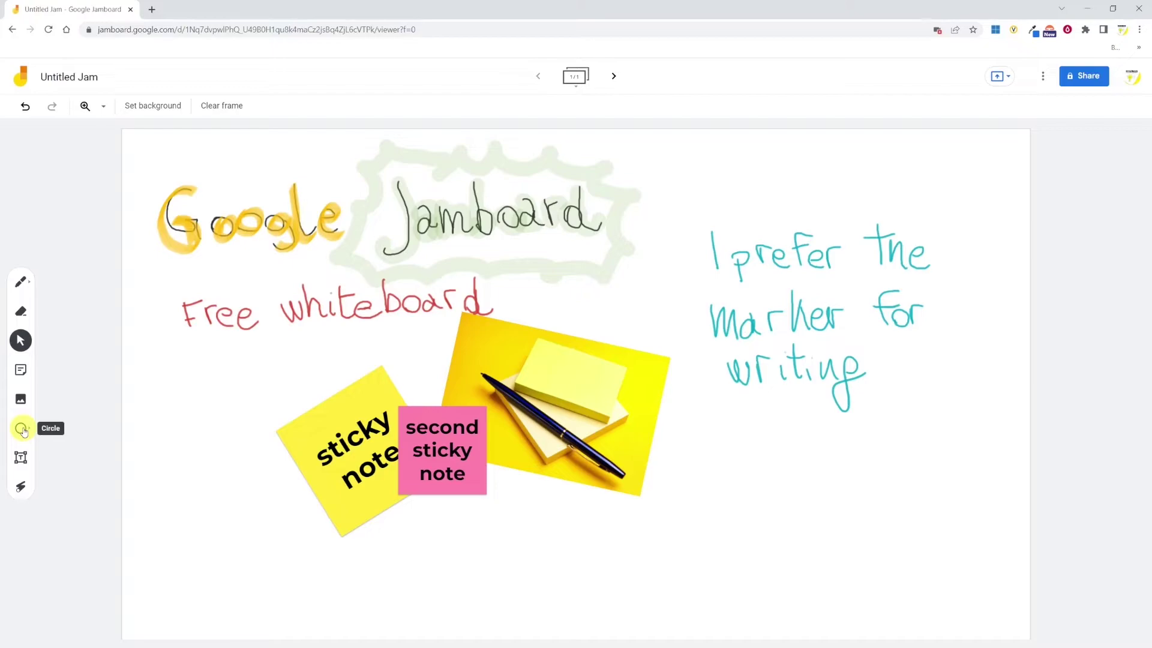
Draw an ellipse at lower right and an arrow left of the yellow sticky note
click(22, 429)
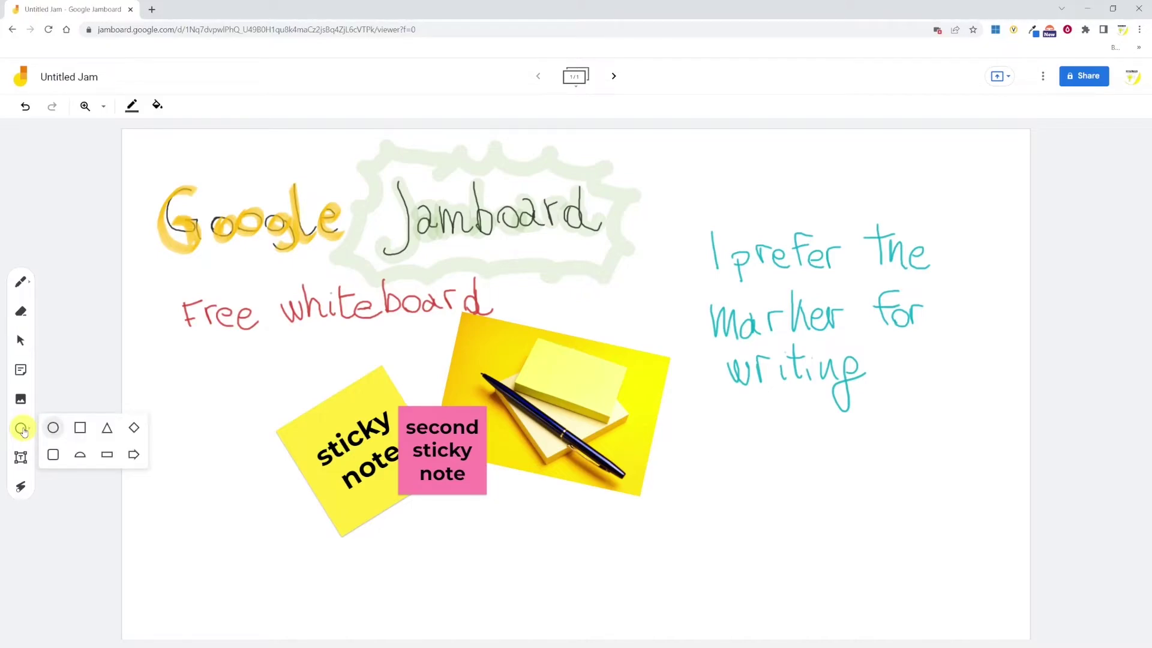
drag(723, 451, 874, 568)
click(21, 428)
click(134, 456)
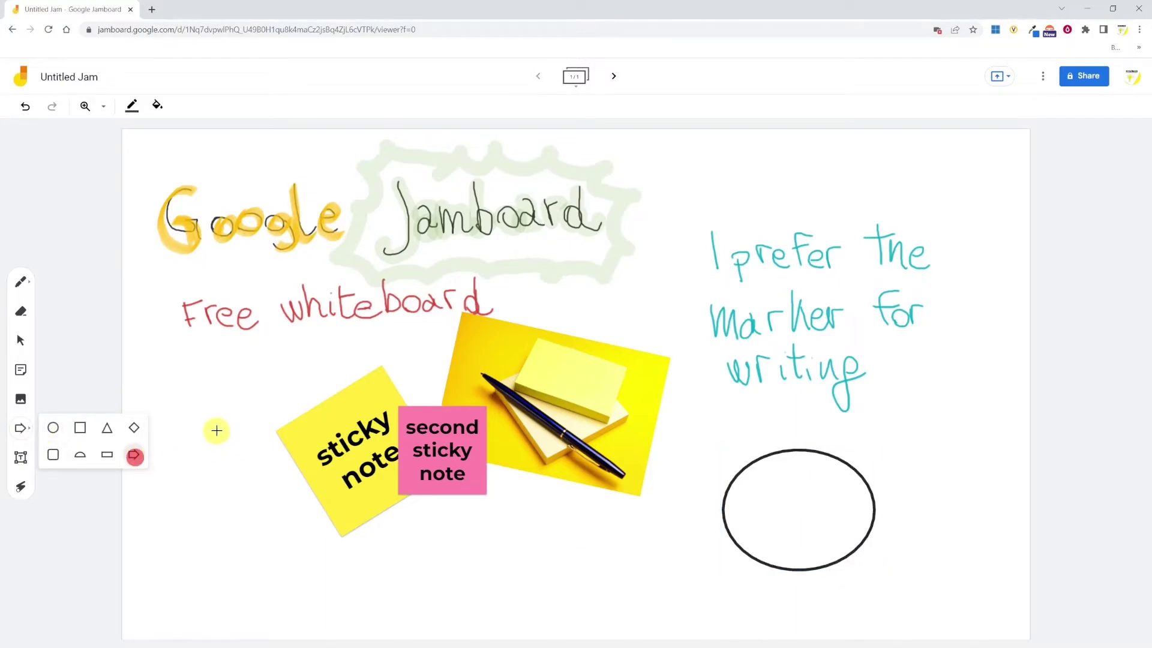
drag(187, 422, 267, 458)
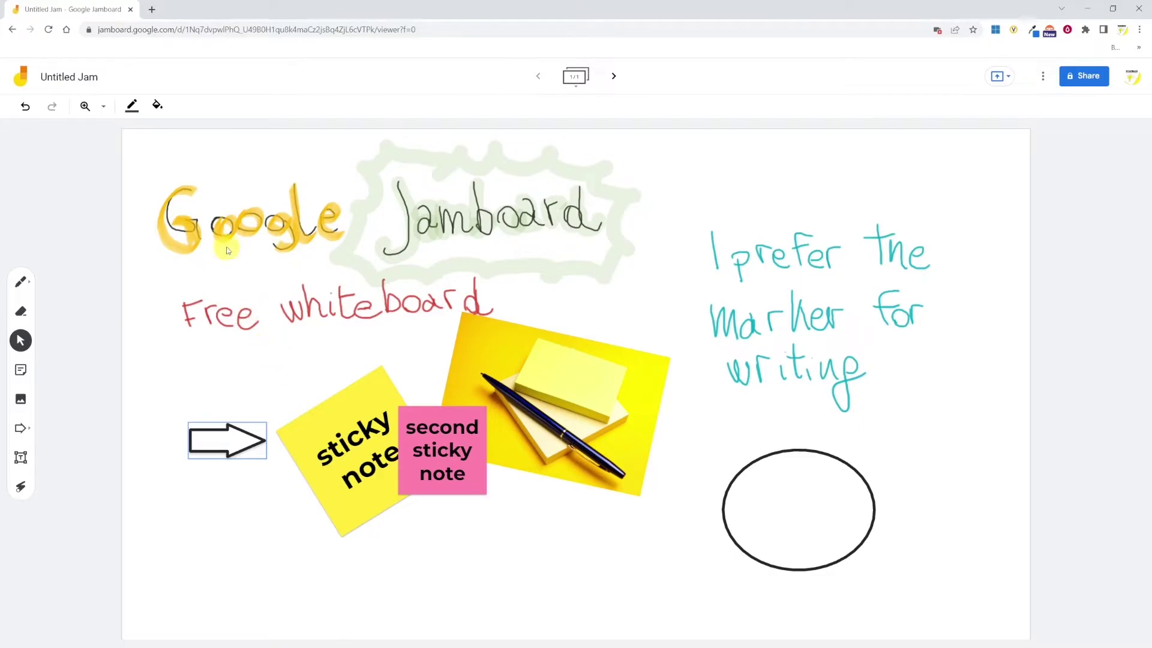
Give the arrow a blue outline and a light green fill
click(132, 106)
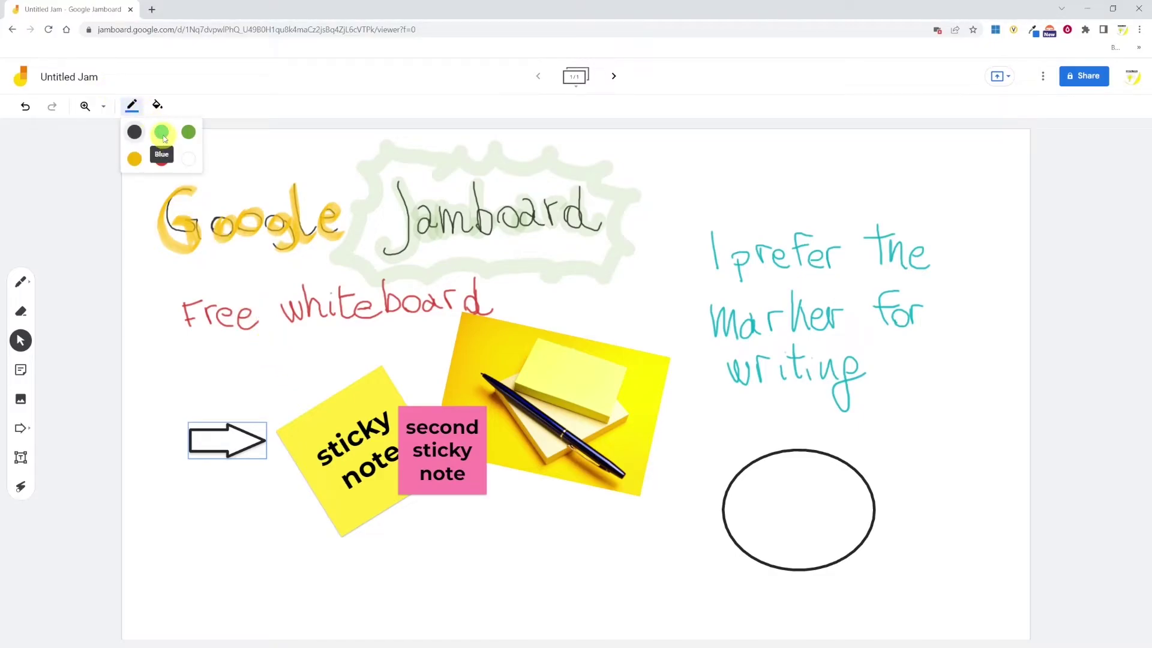
click(162, 134)
click(157, 106)
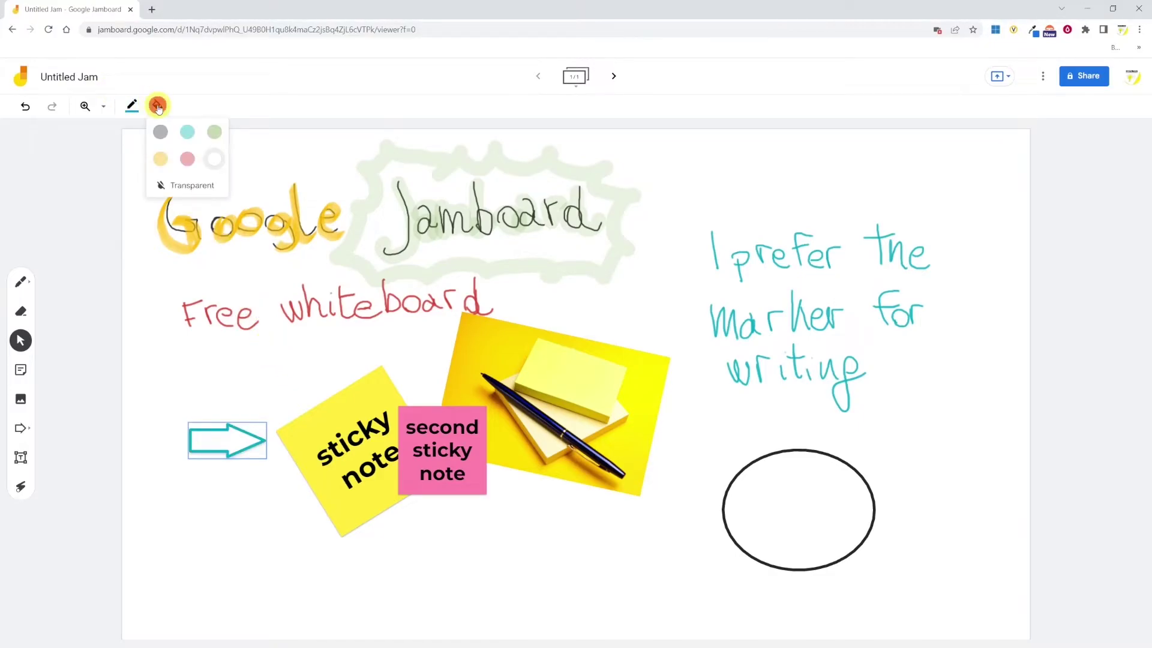
click(214, 132)
click(102, 478)
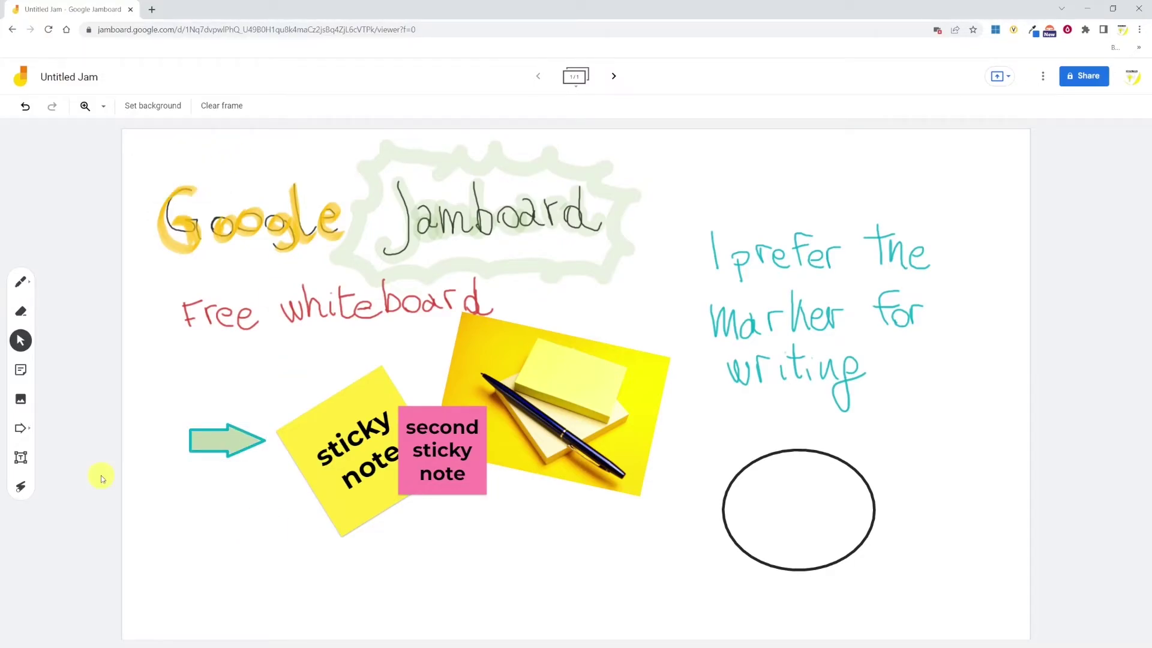
Add a text box below the notes reading 'this is some text' and enlarge it
click(20, 457)
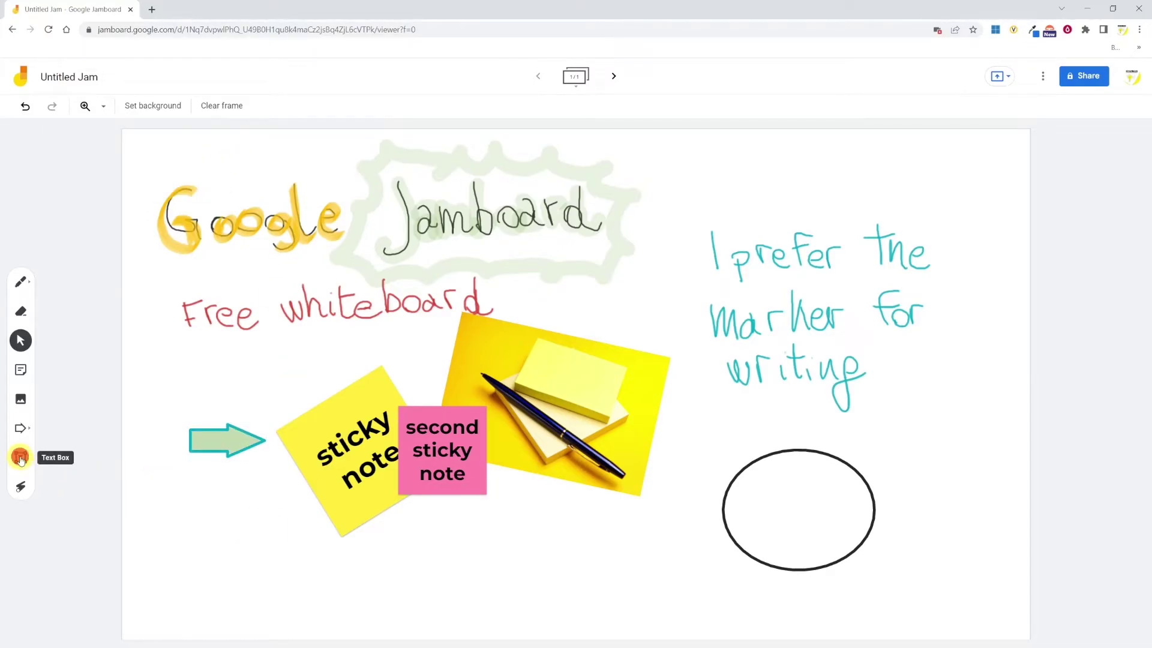
click(439, 560)
text(this is some text)
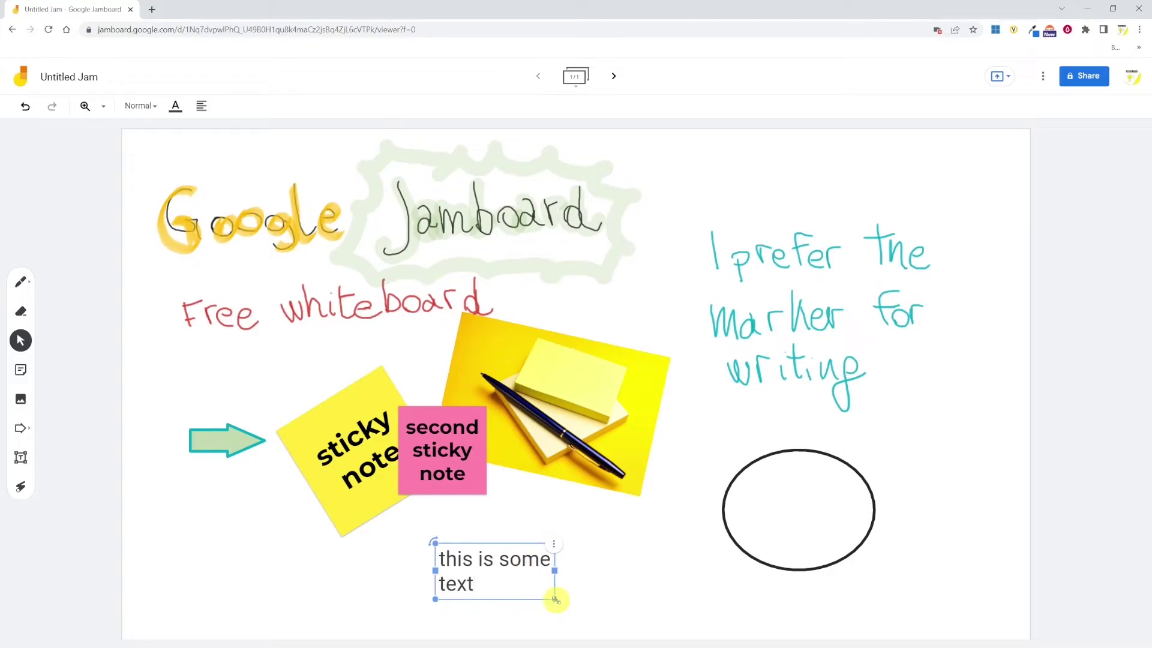
drag(555, 599, 527, 591)
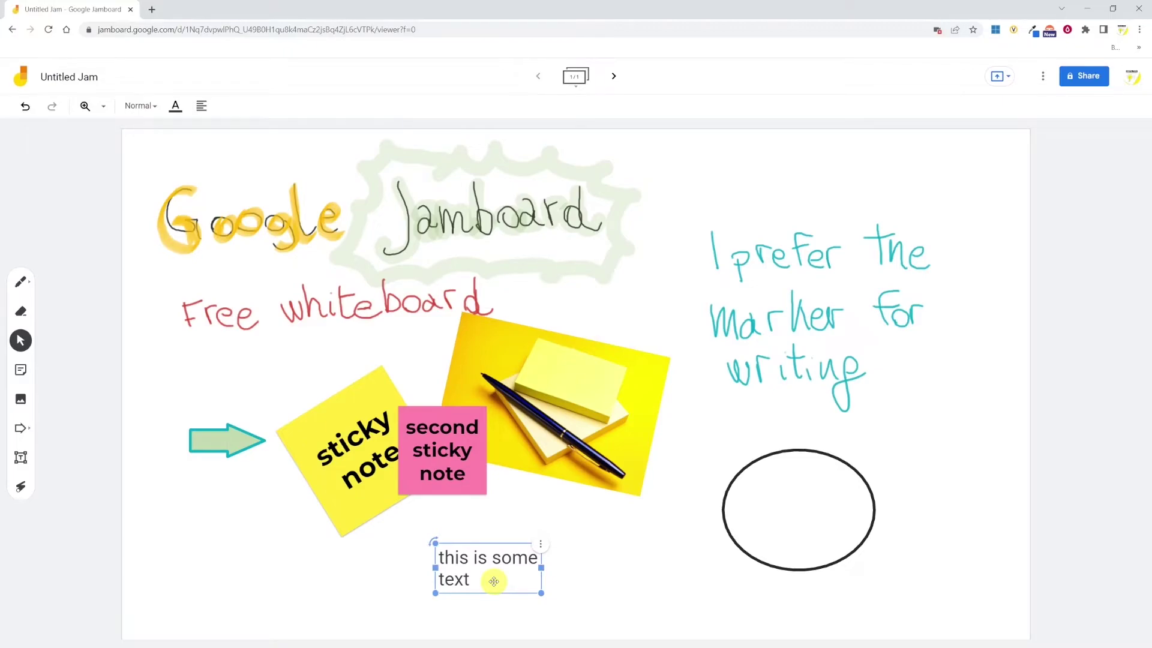
Format the text as Subtitle style, green, and centre-aligned
click(140, 106)
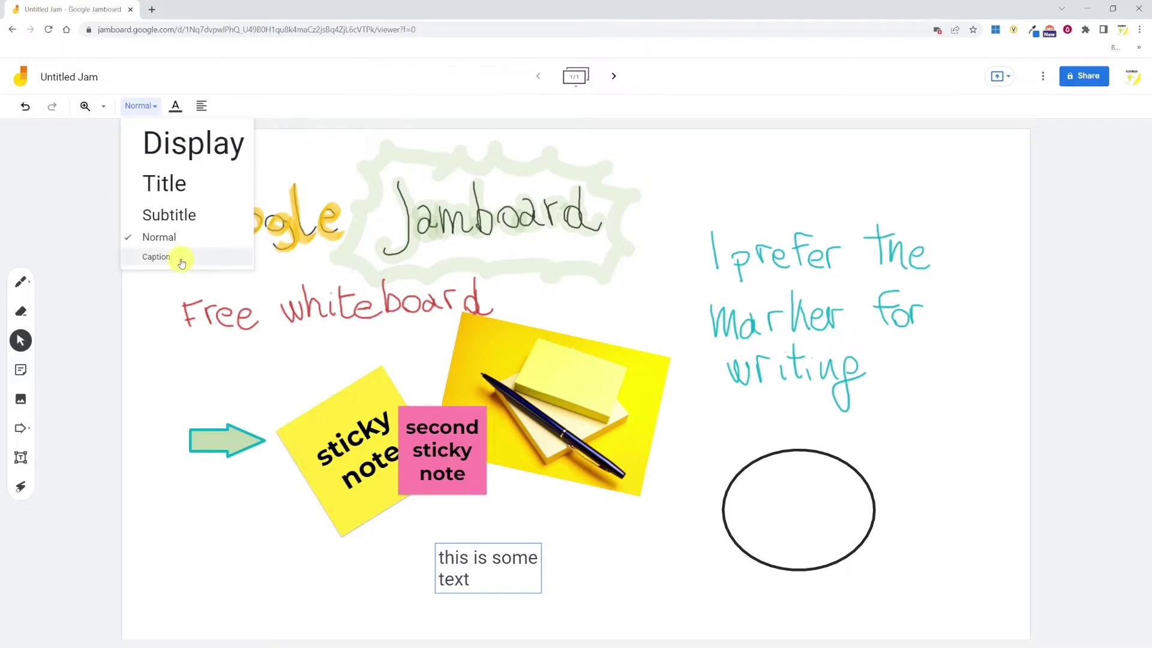
click(178, 217)
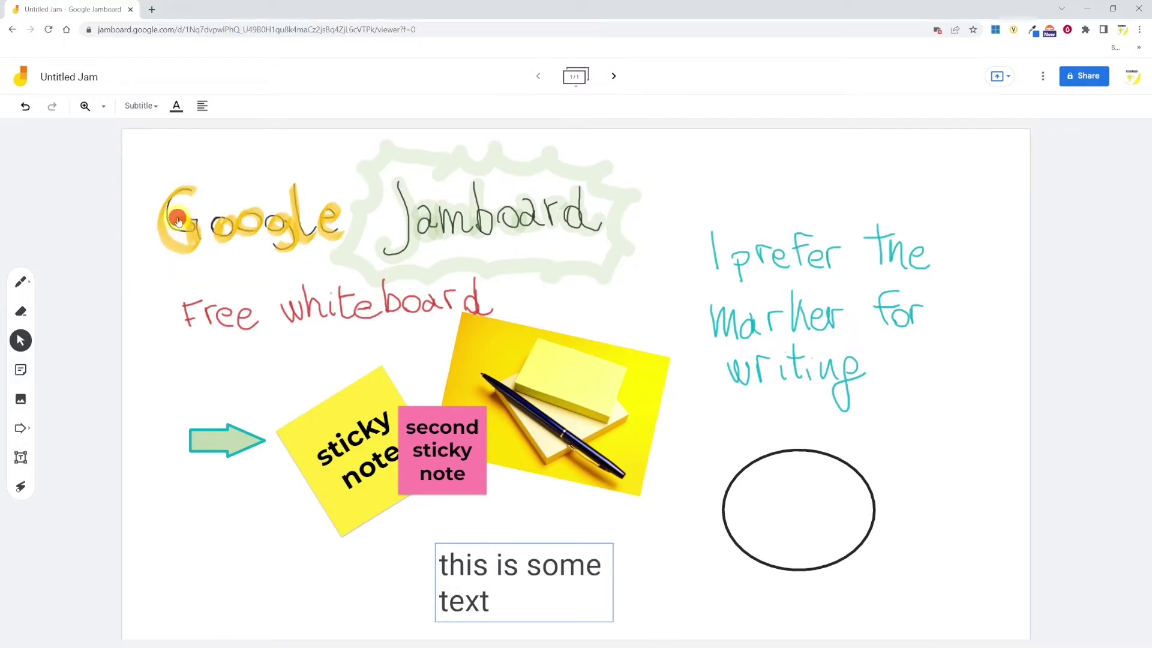
click(177, 111)
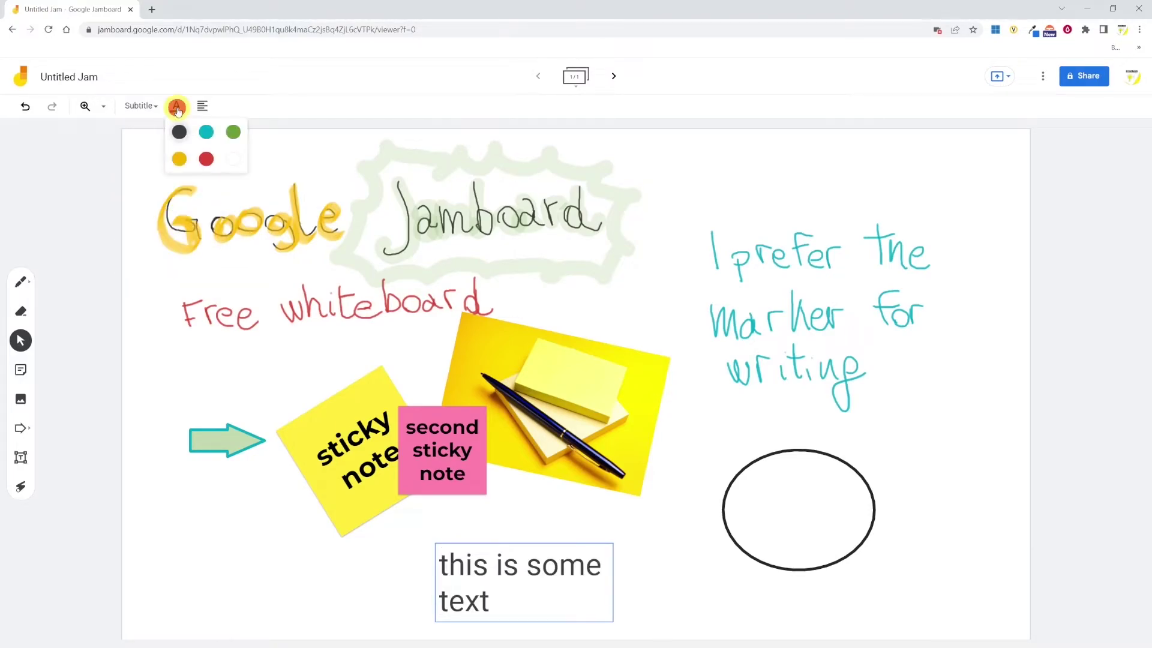
click(230, 133)
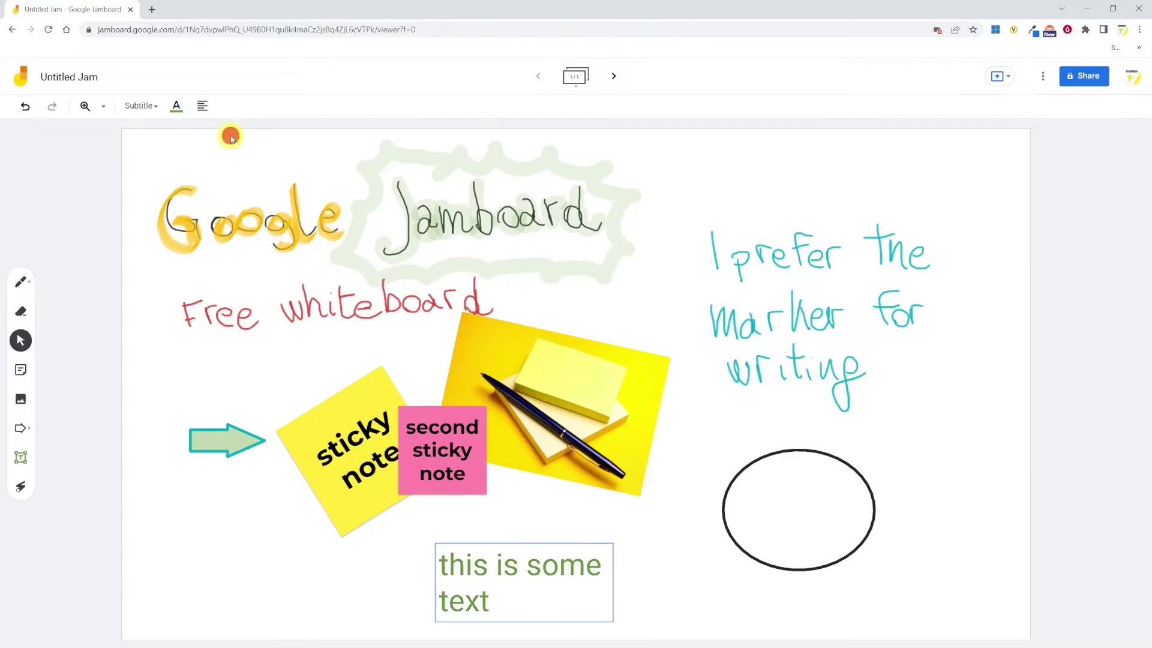
click(202, 105)
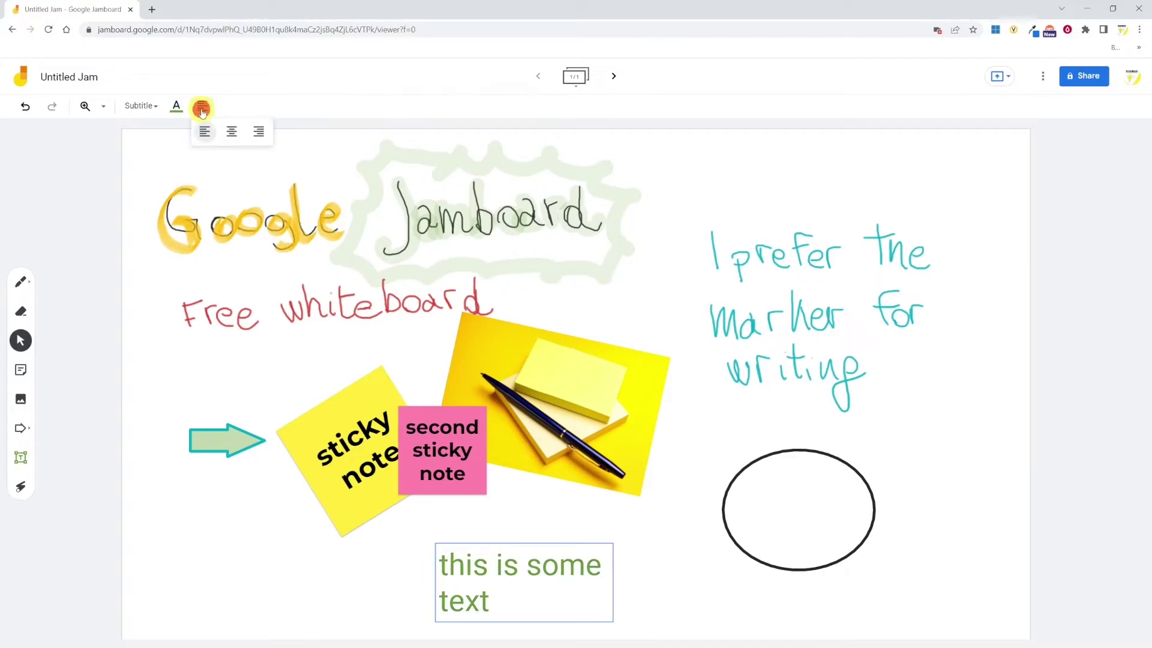
click(234, 135)
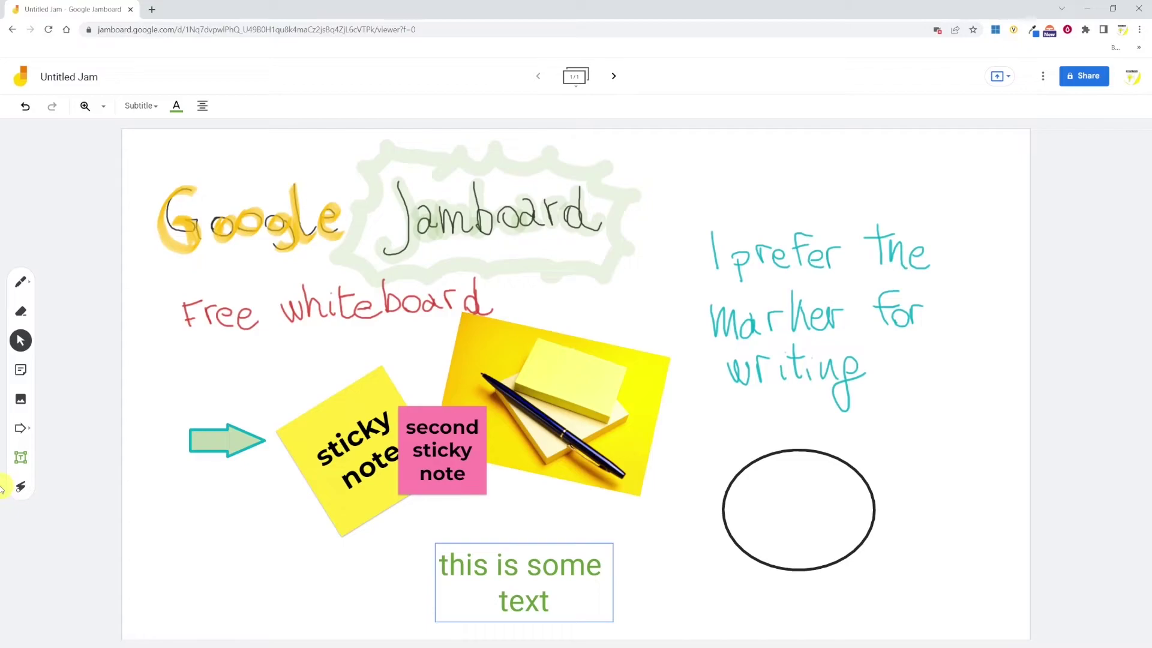
click(21, 487)
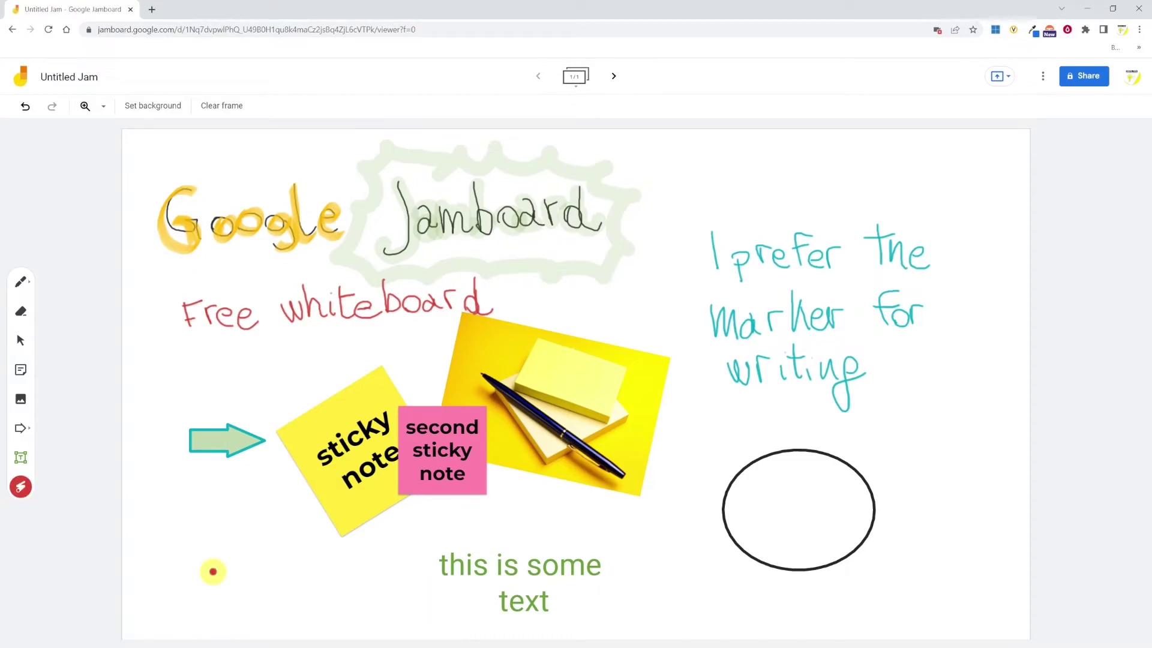
mouse_move(213, 569)
mouse_down()
mouse_move(228, 438)
mouse_move(249, 524)
mouse_move(327, 546)
mouse_up()
drag(564, 333, 527, 347)
mouse_move(542, 467)
mouse_down()
mouse_move(636, 456)
mouse_move(565, 333)
mouse_move(565, 478)
mouse_up()
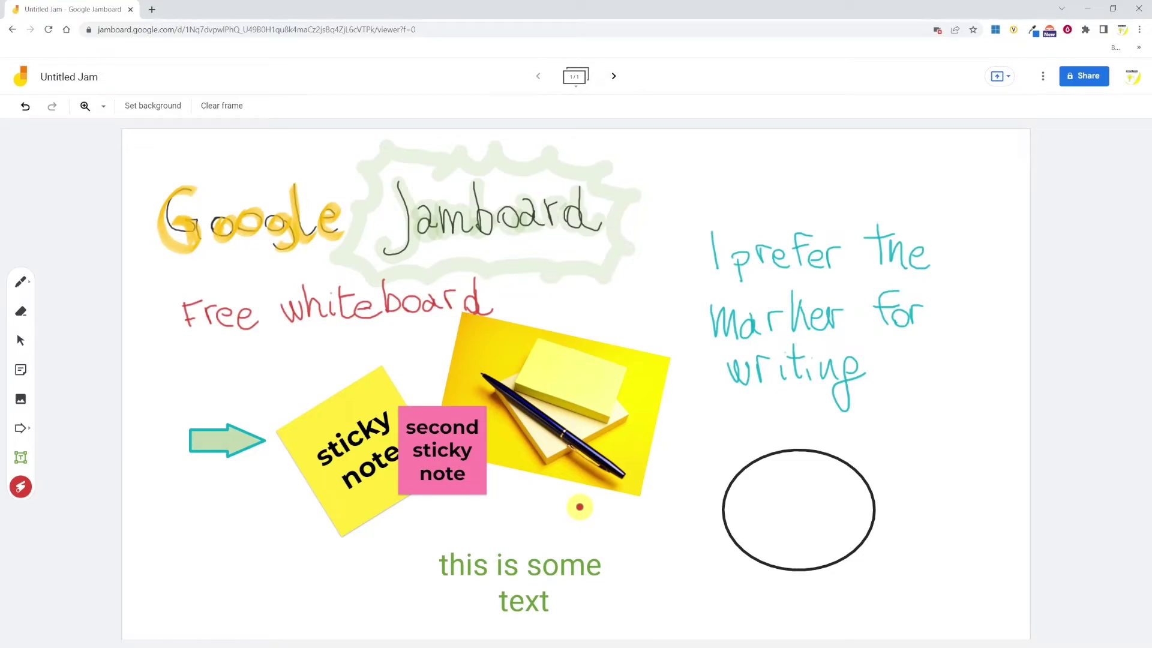
mouse_move(630, 532)
mouse_down()
mouse_move(727, 514)
mouse_move(712, 532)
mouse_up()
Move the arrow up and left, and shift the yellow sticky note down and right
click(22, 342)
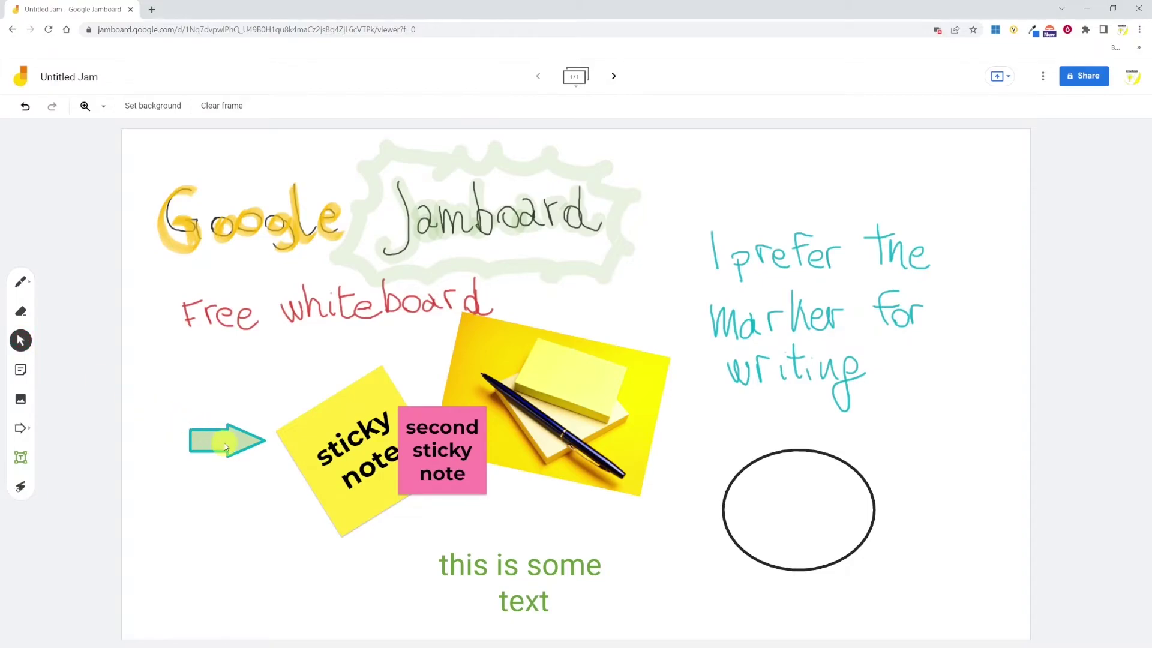
drag(226, 447, 214, 421)
drag(344, 462, 356, 487)
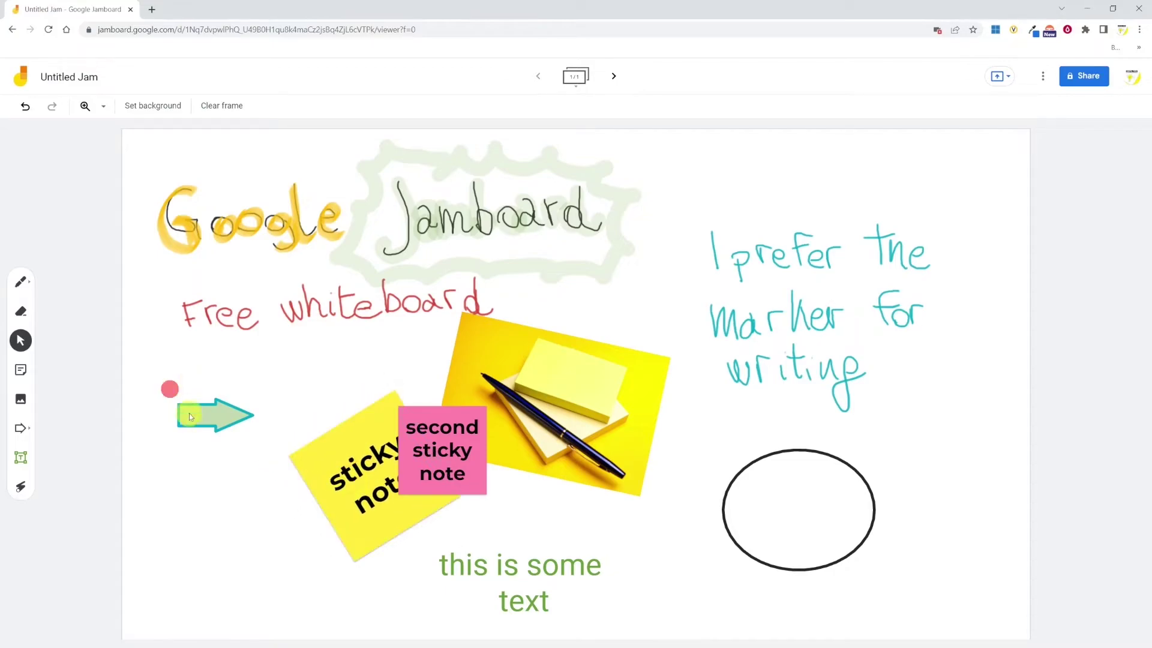
Rotate the arrow about 30° clockwise, then nudge it slightly down
click(189, 413)
drag(177, 397, 192, 382)
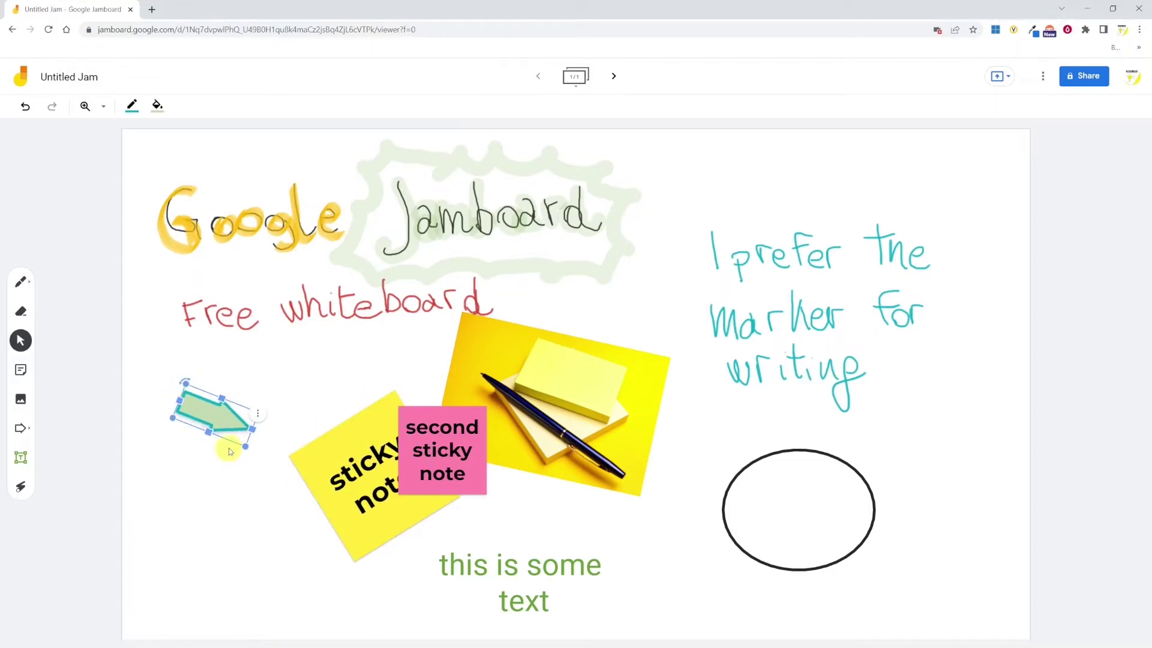
click(145, 376)
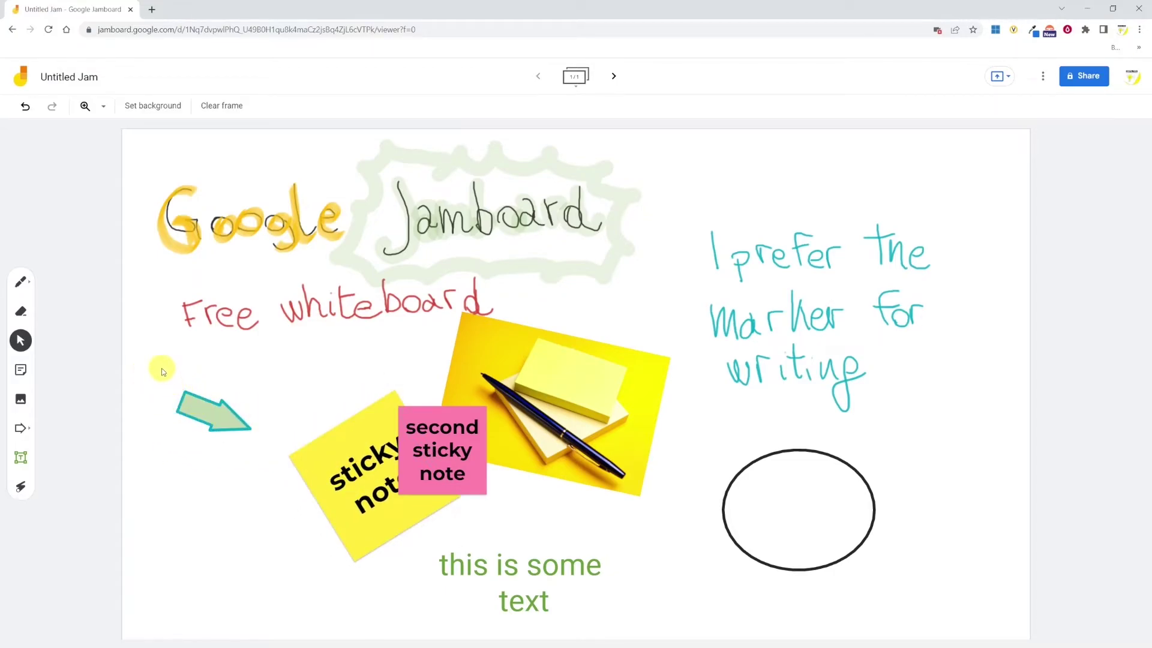
click(149, 356)
drag(229, 423, 227, 432)
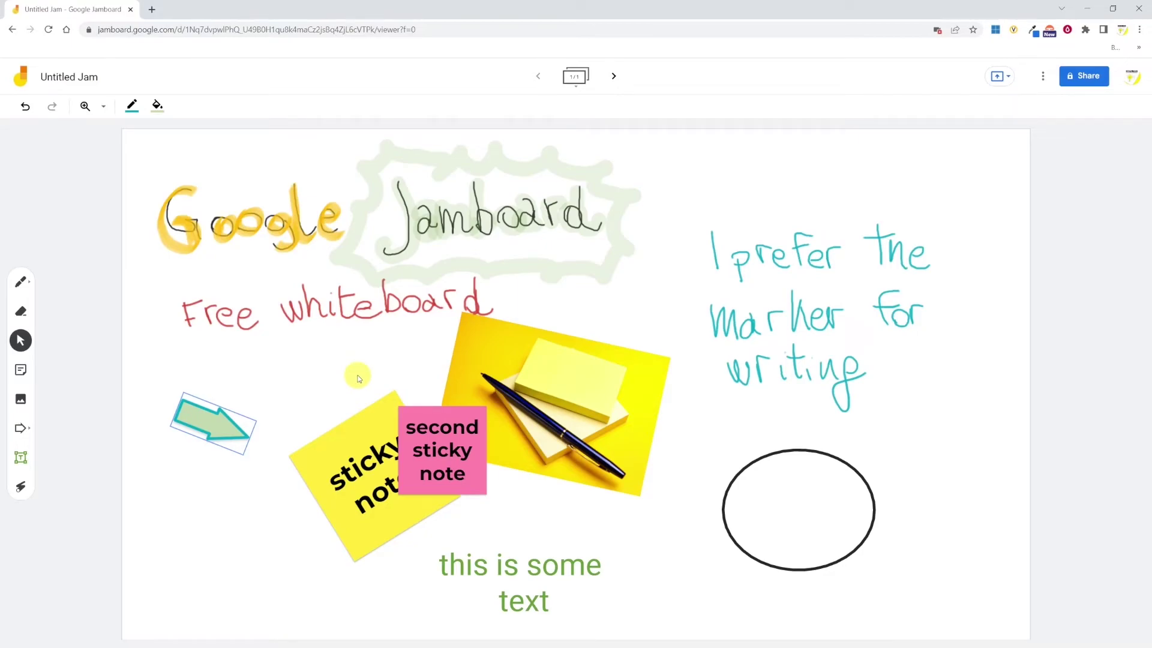
Add a blank frame after frame 1 and open it as frame 2
click(574, 77)
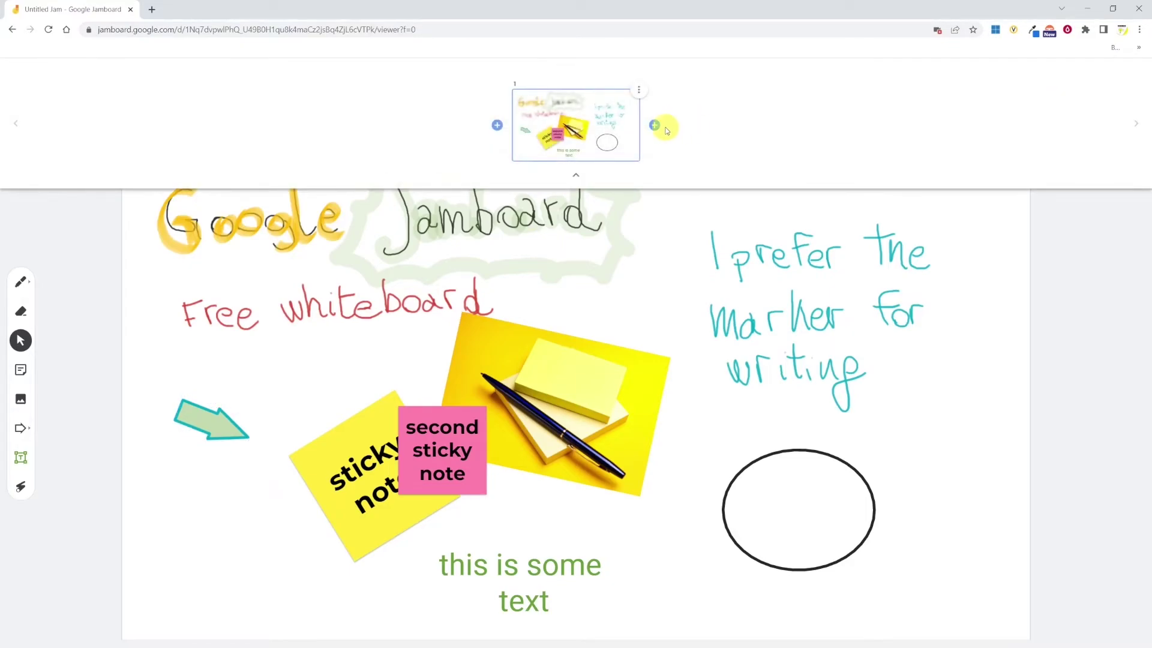
click(656, 128)
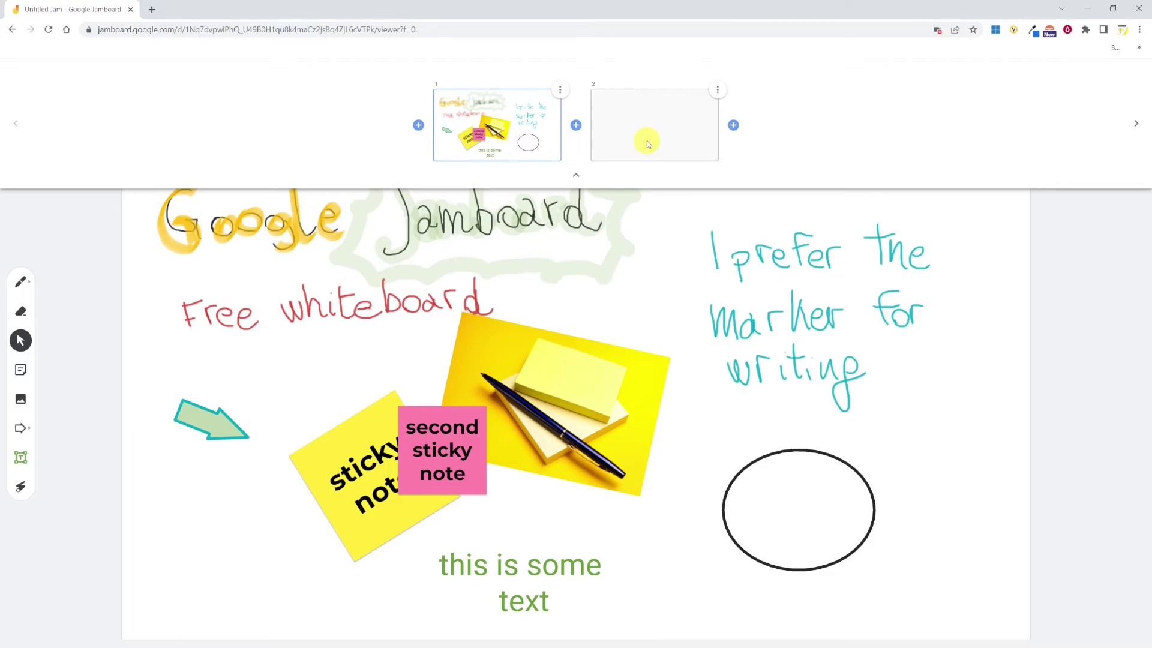
click(647, 140)
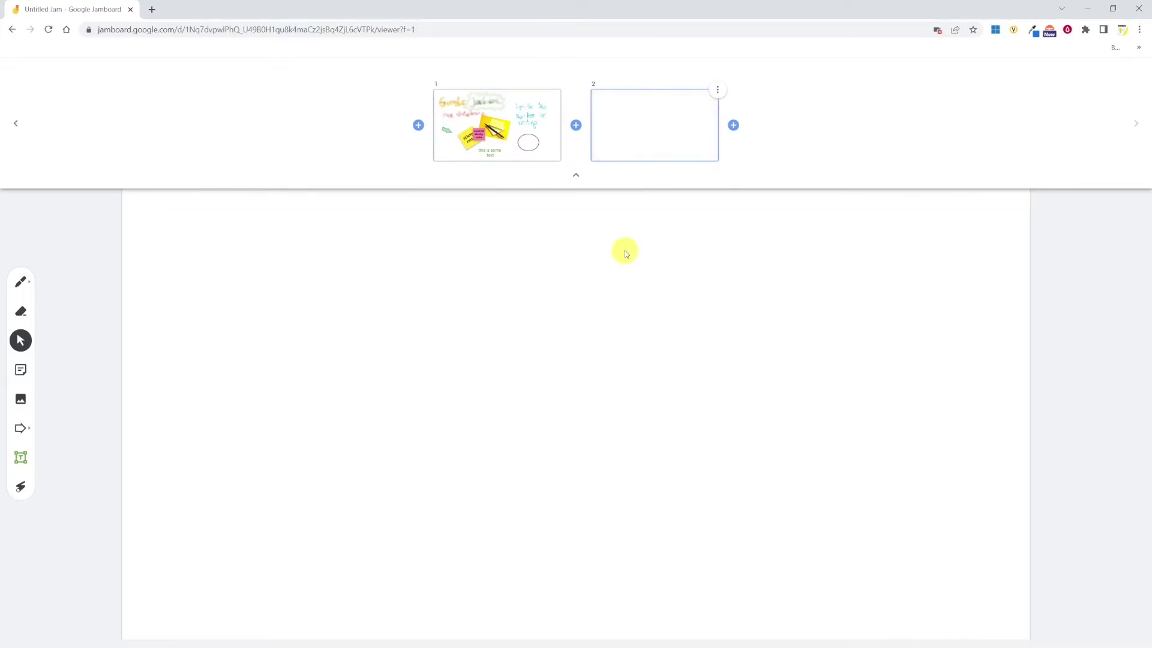
click(624, 250)
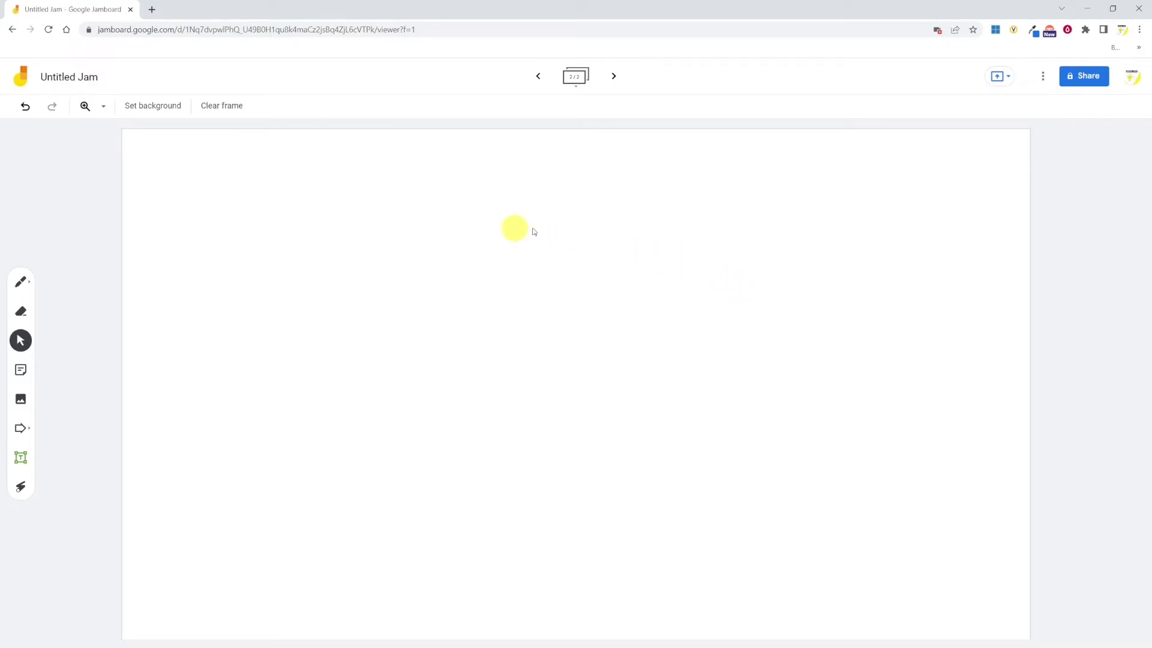
Try the Dots, Lines and Blue graph backgrounds on frame 2
click(147, 108)
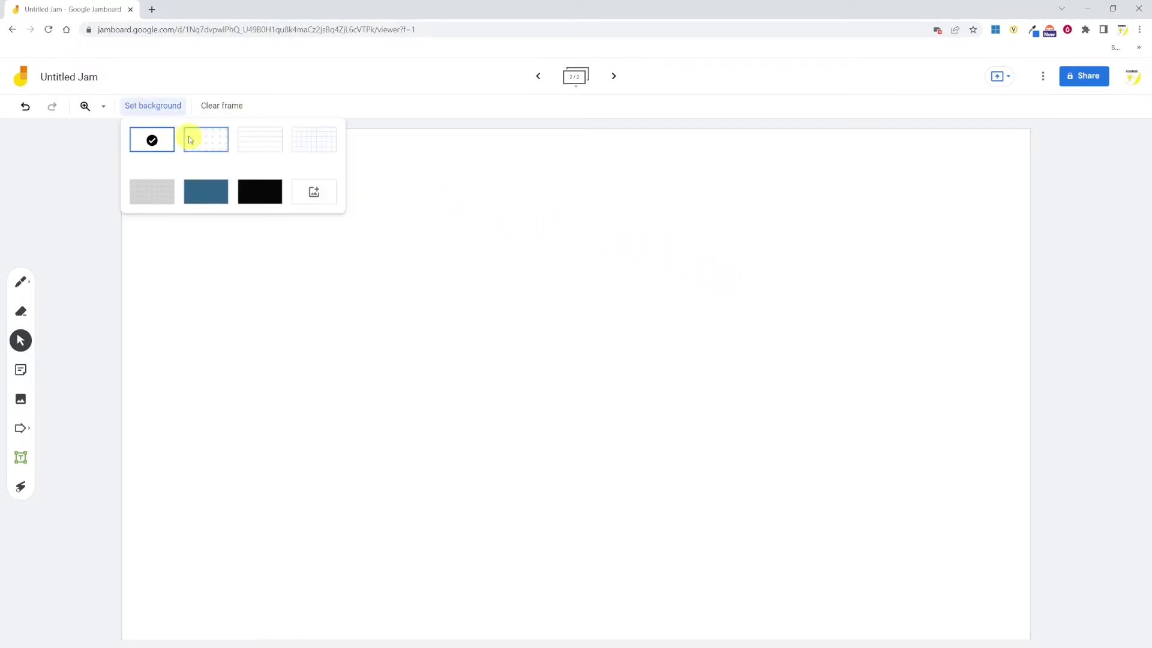
click(213, 143)
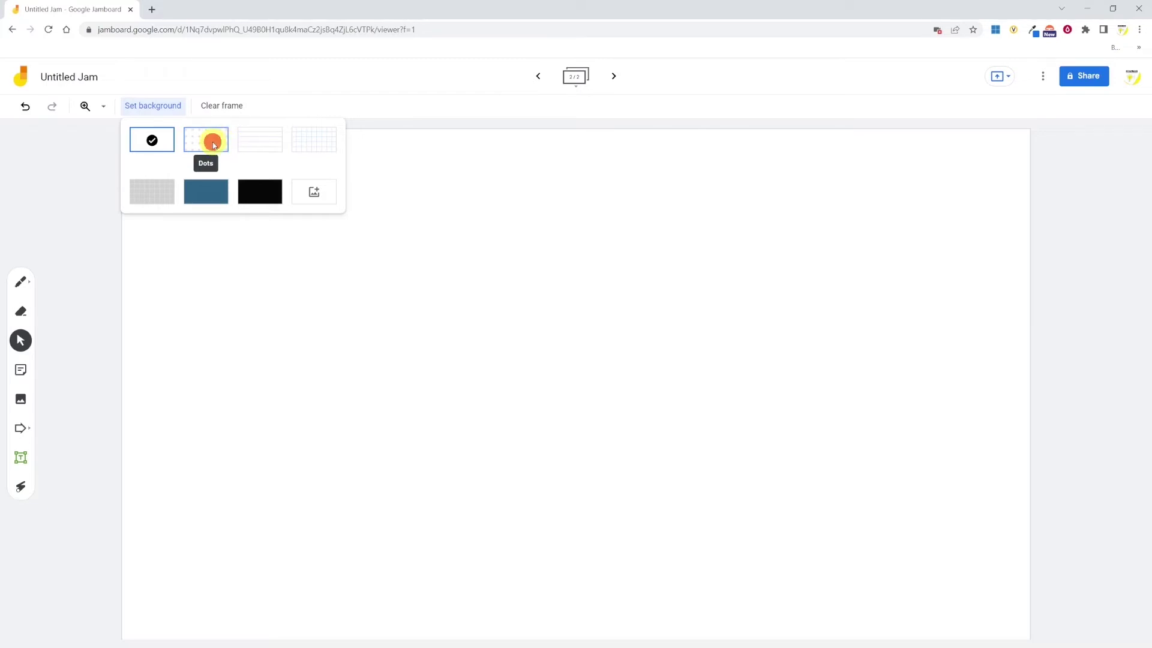
click(256, 139)
click(166, 111)
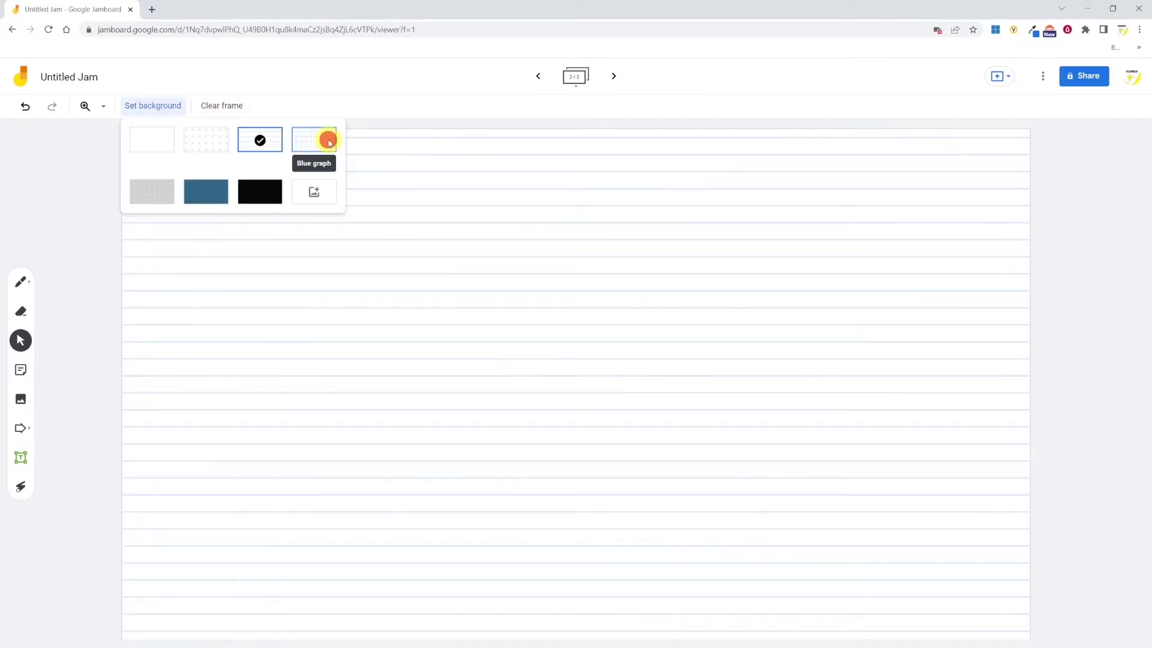
click(327, 140)
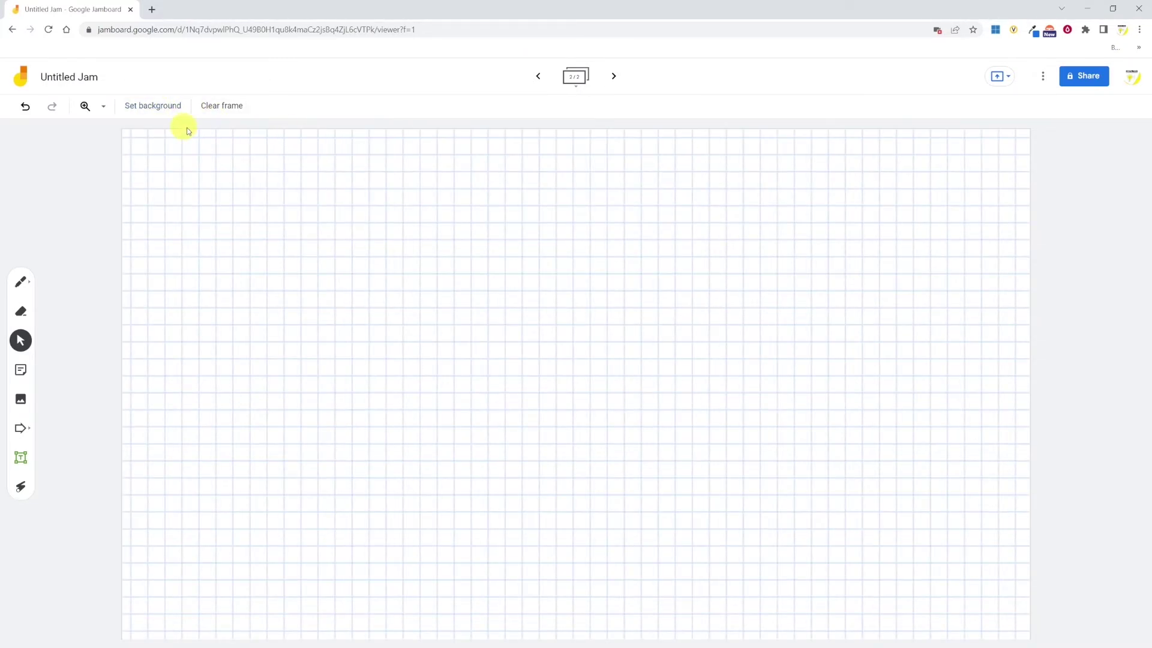
Set a 'blackboard' Google Image Search result as the frame background
click(147, 108)
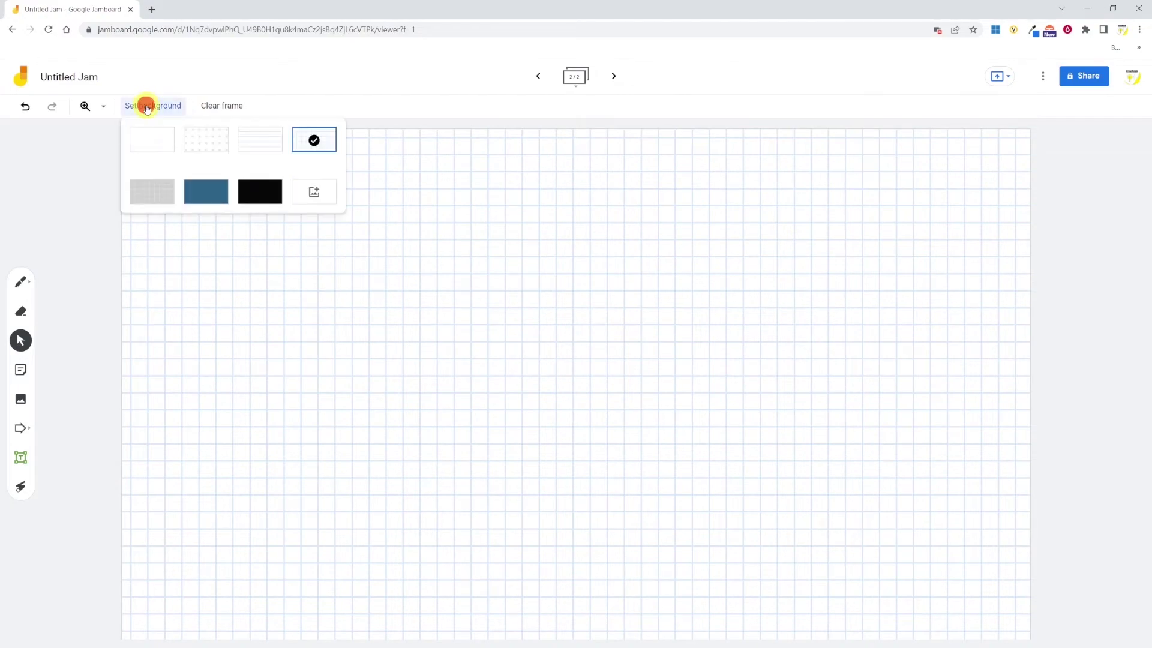
click(315, 193)
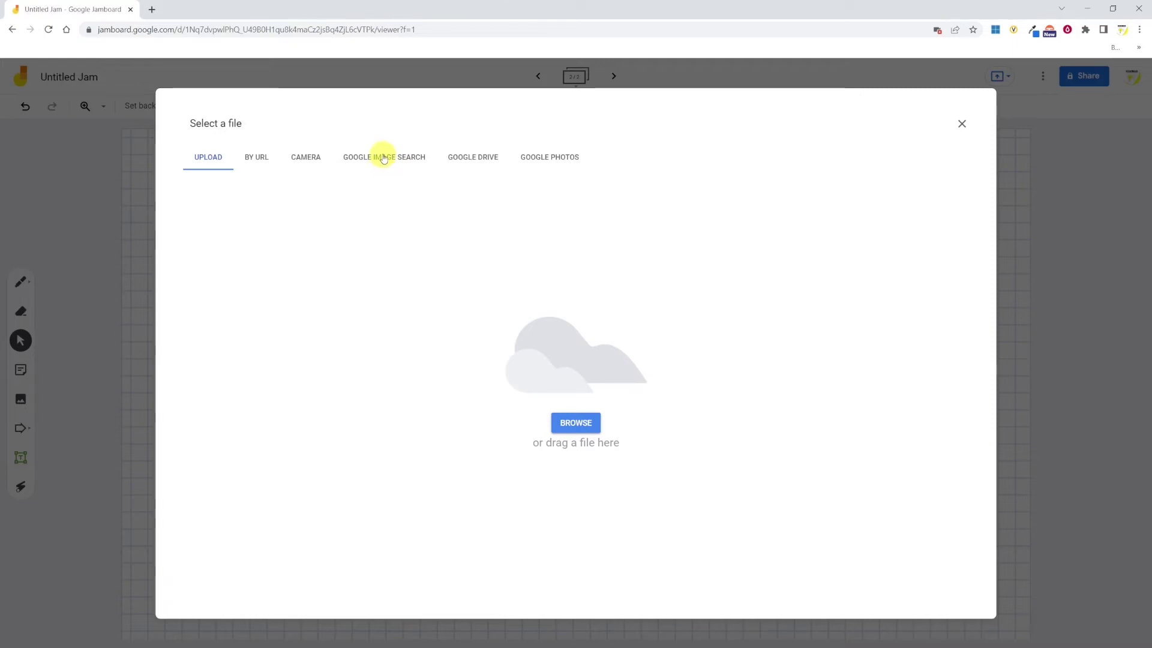
click(382, 155)
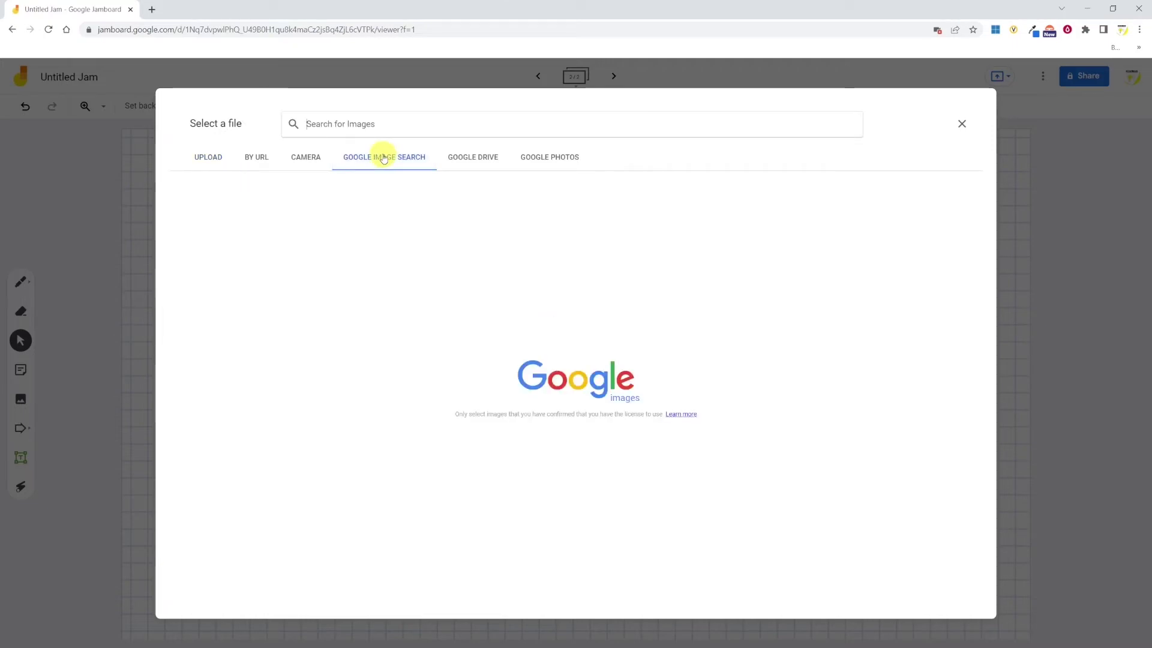
text(blackboard)
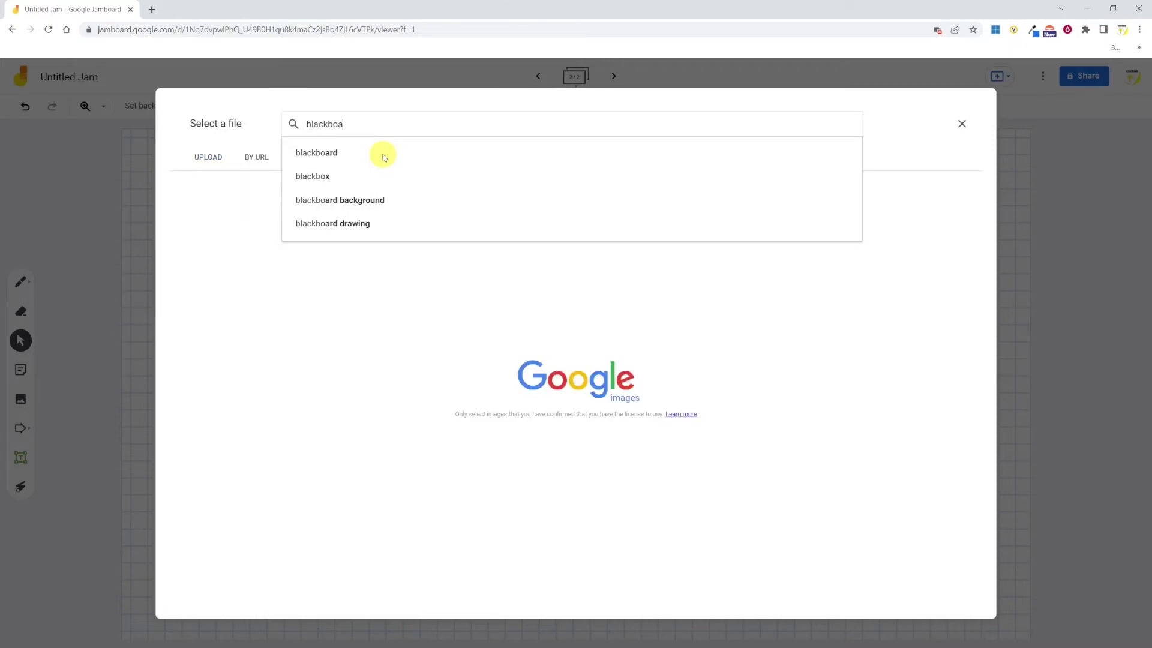
key(Return)
click(900, 501)
click(1041, 591)
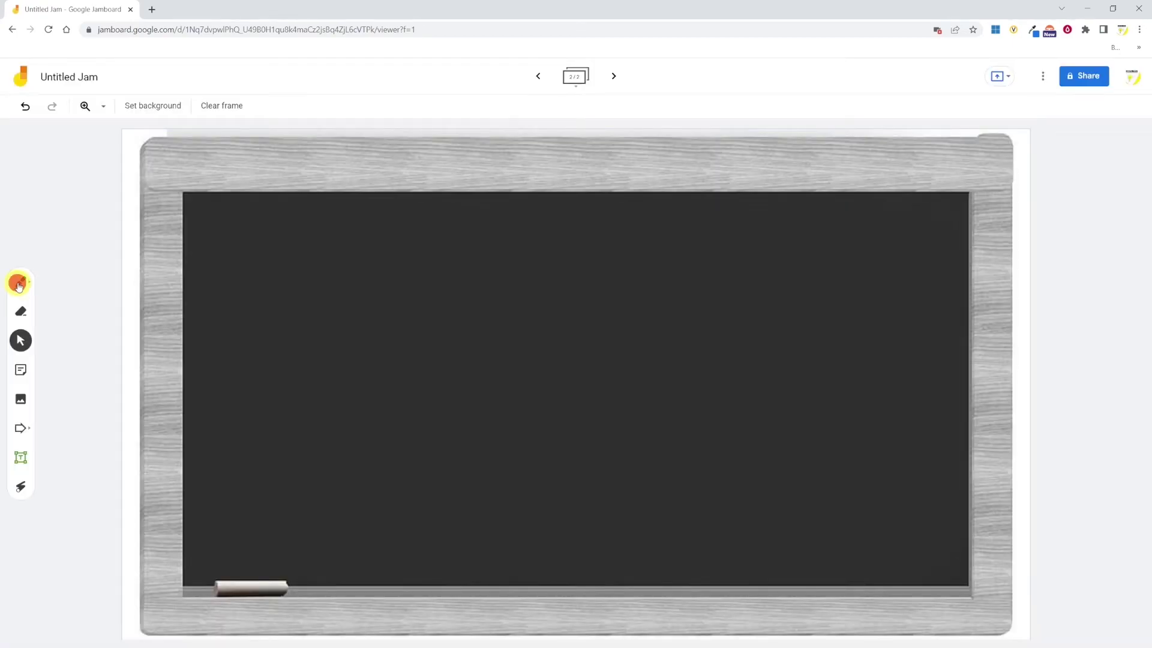
click(20, 283)
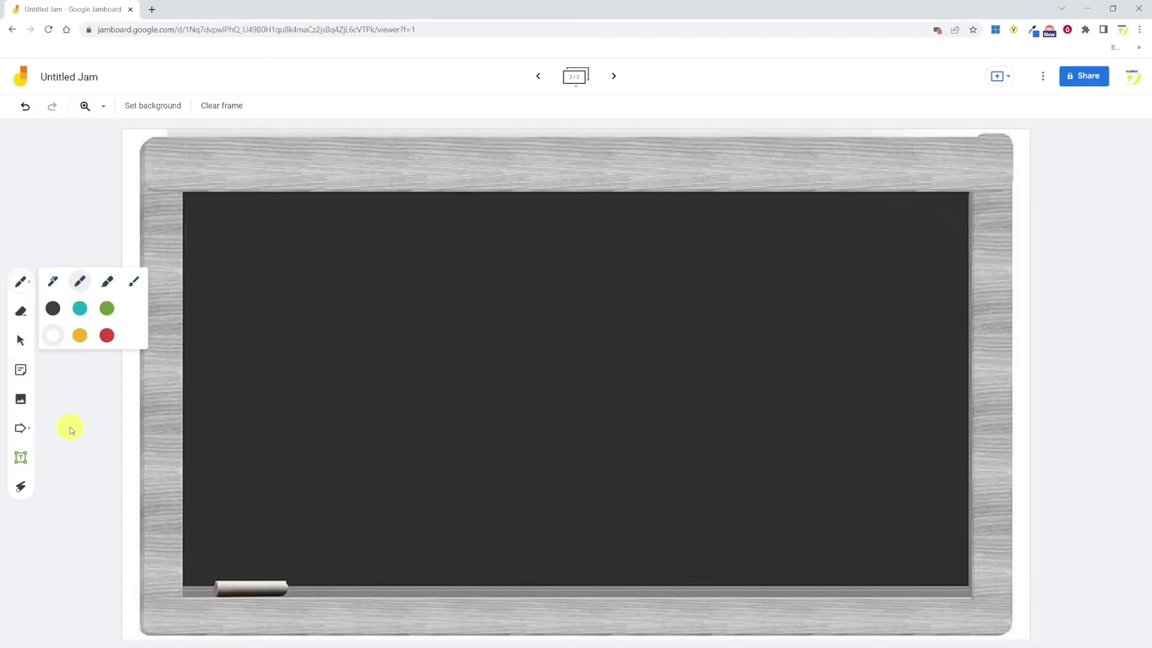
Handwrite 'blackboard' in white, then redo its underline flatter
mouse_move(291, 286)
mouse_down()
mouse_move(288, 247)
mouse_move(547, 278)
mouse_up()
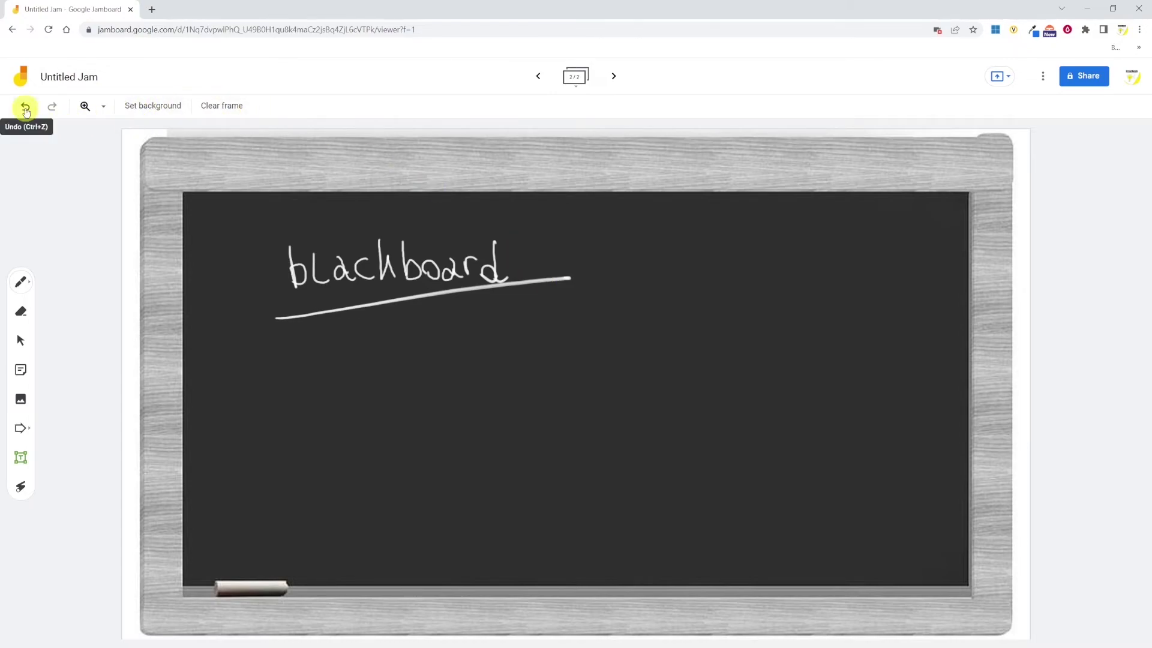
click(25, 108)
drag(279, 307, 544, 298)
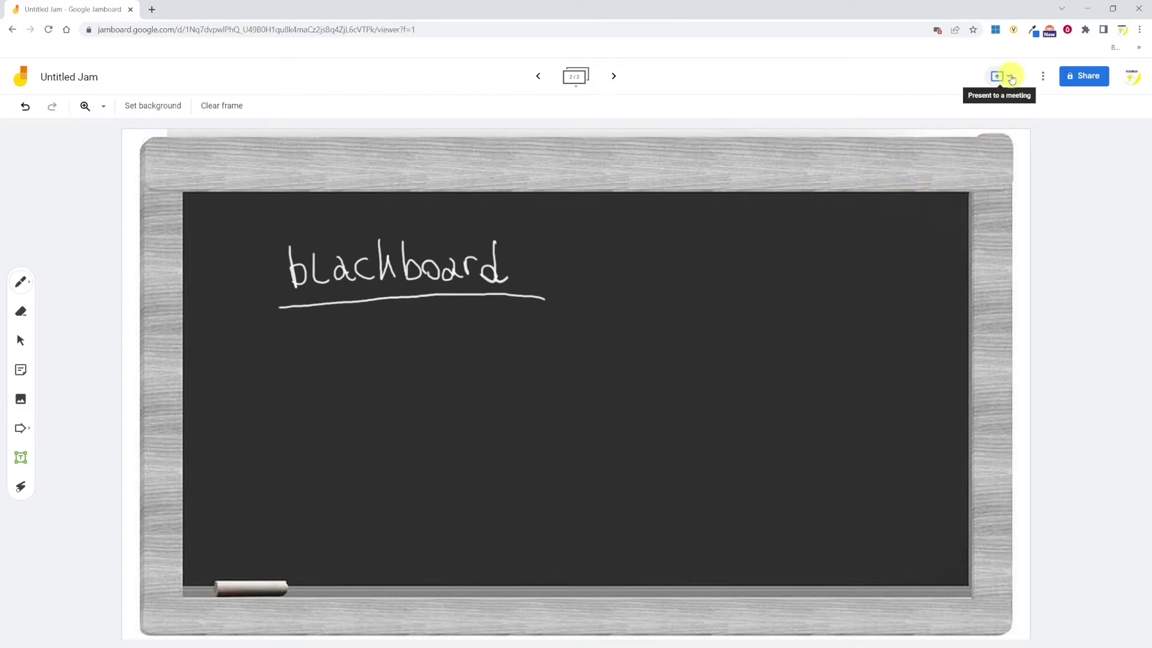
Check the Present to a meeting options, then open Share from More actions
click(1011, 79)
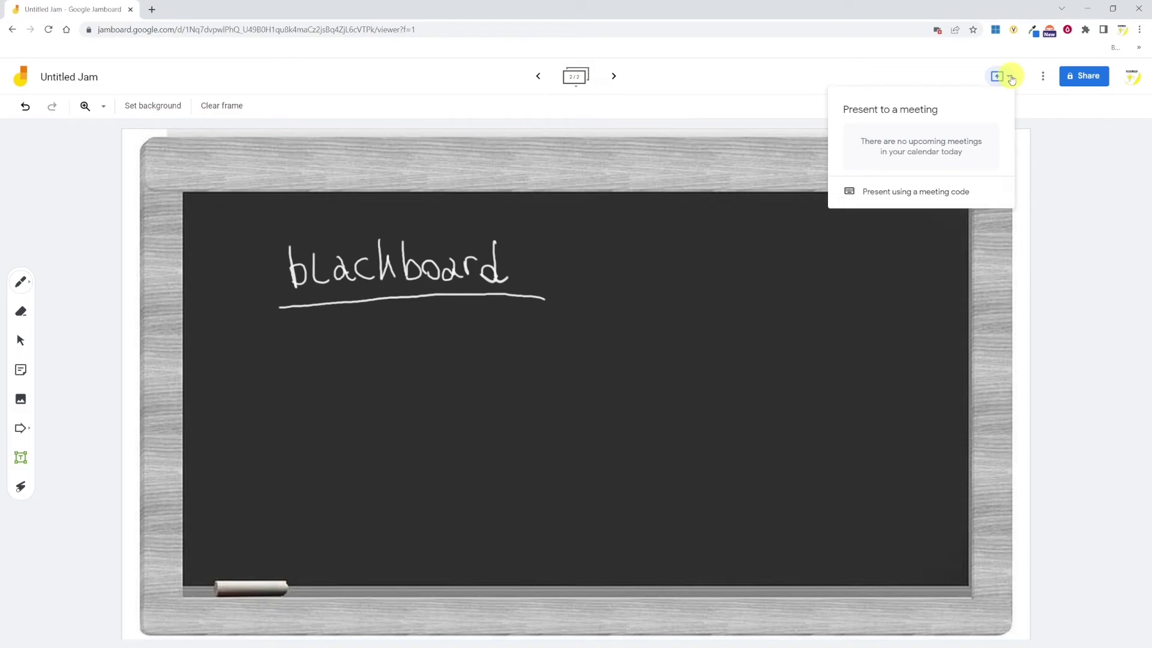
click(1011, 80)
click(1043, 76)
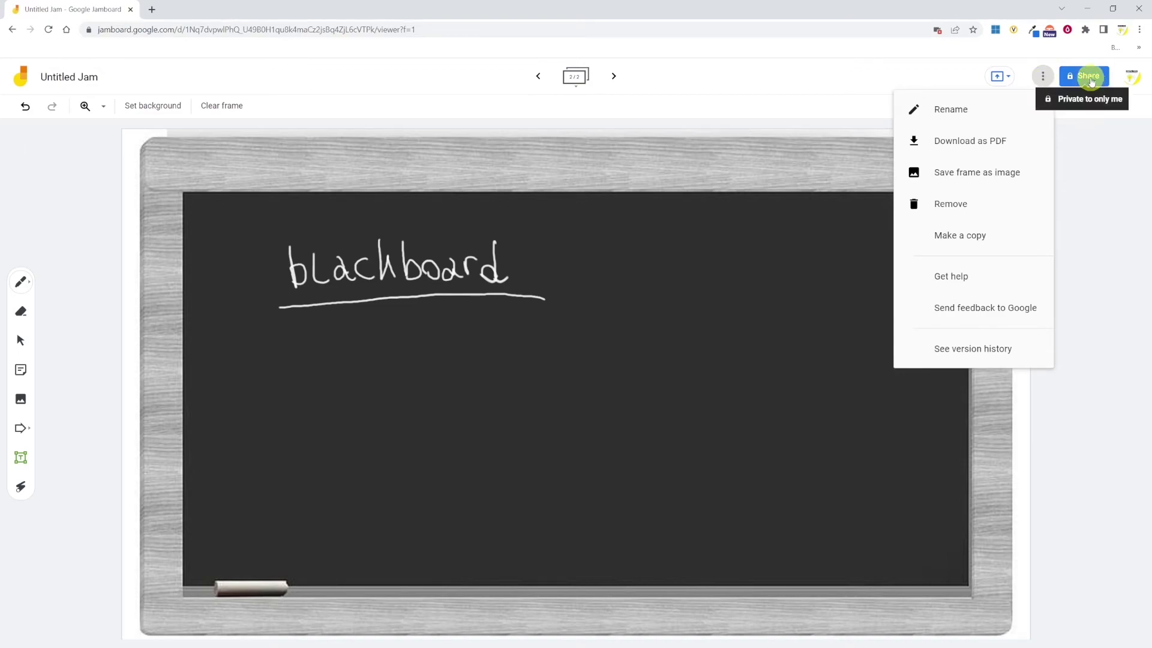
click(1090, 81)
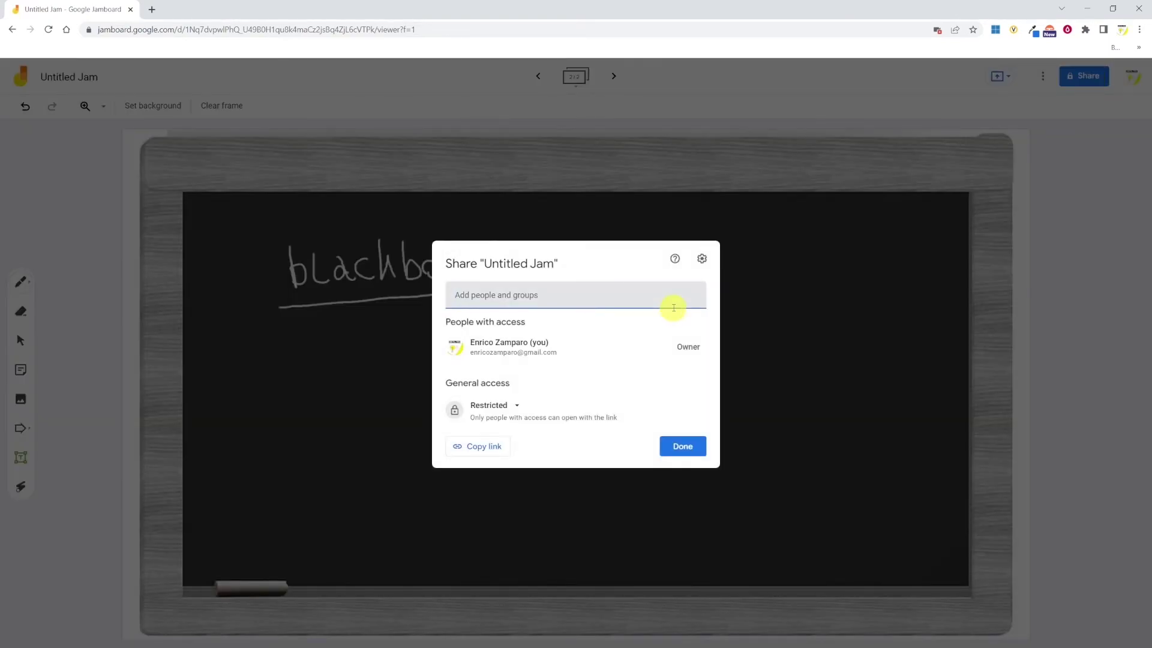
Review General access and Settings, then open the Editor role choices for the added collaborator
click(514, 406)
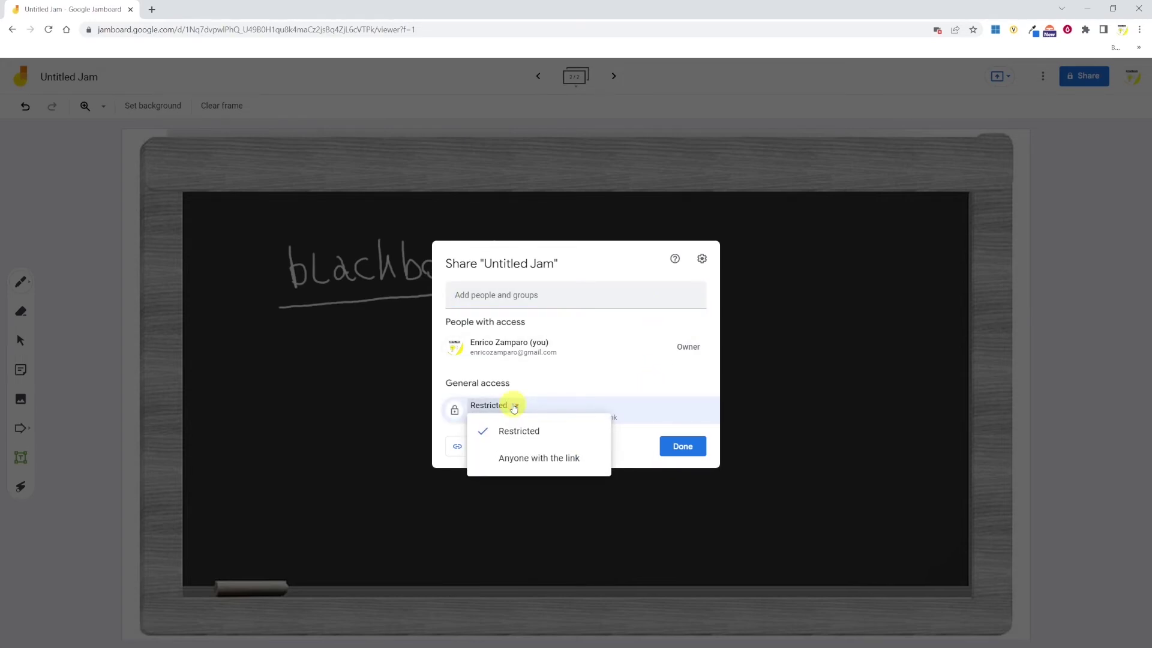
click(702, 259)
click(703, 261)
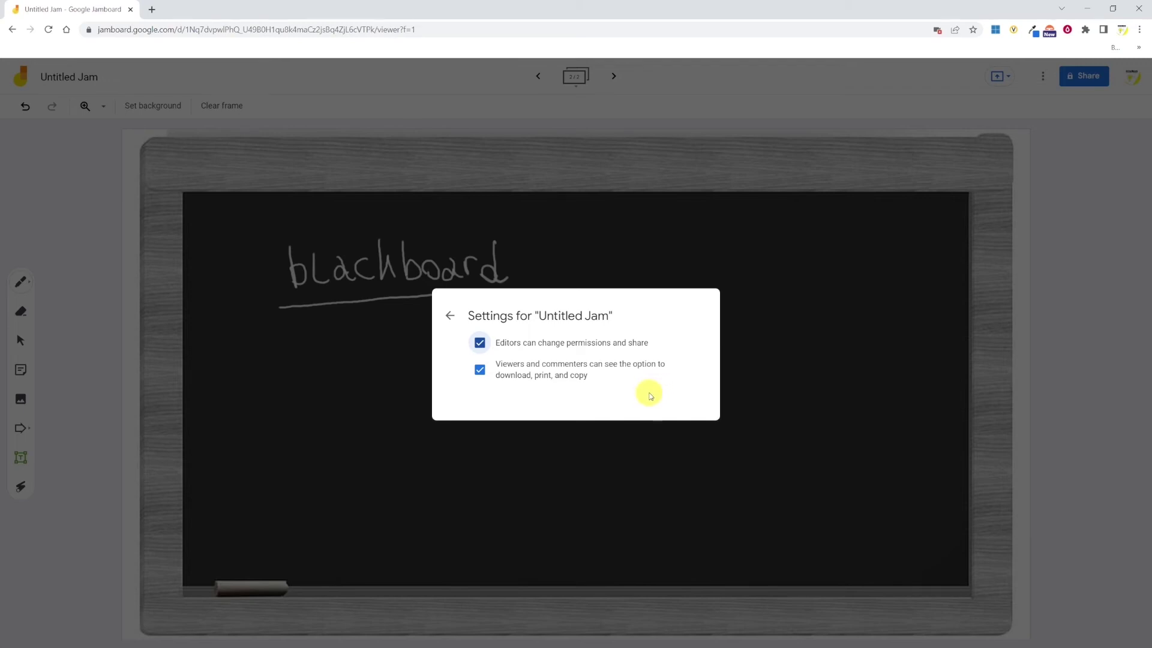
click(450, 316)
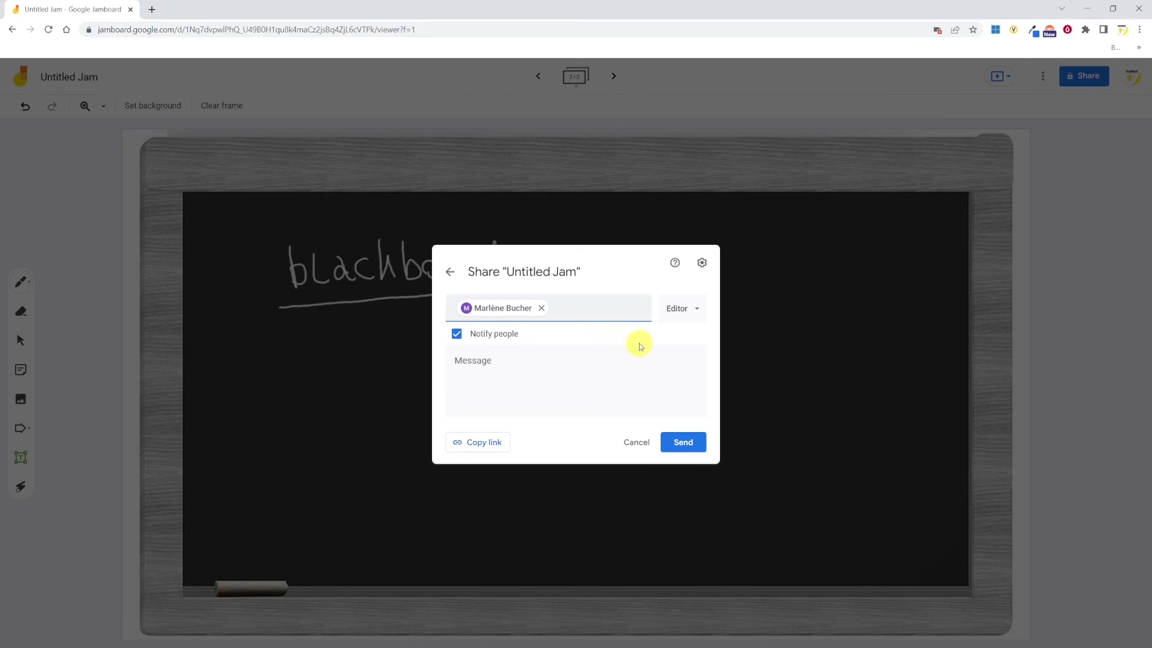
click(699, 311)
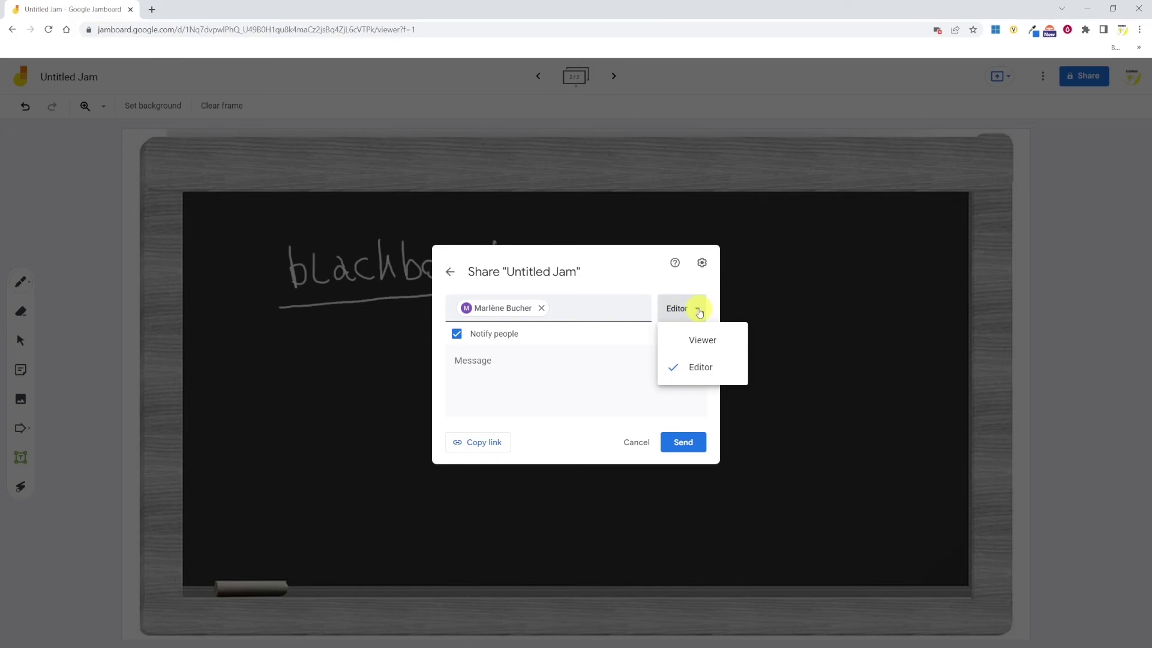